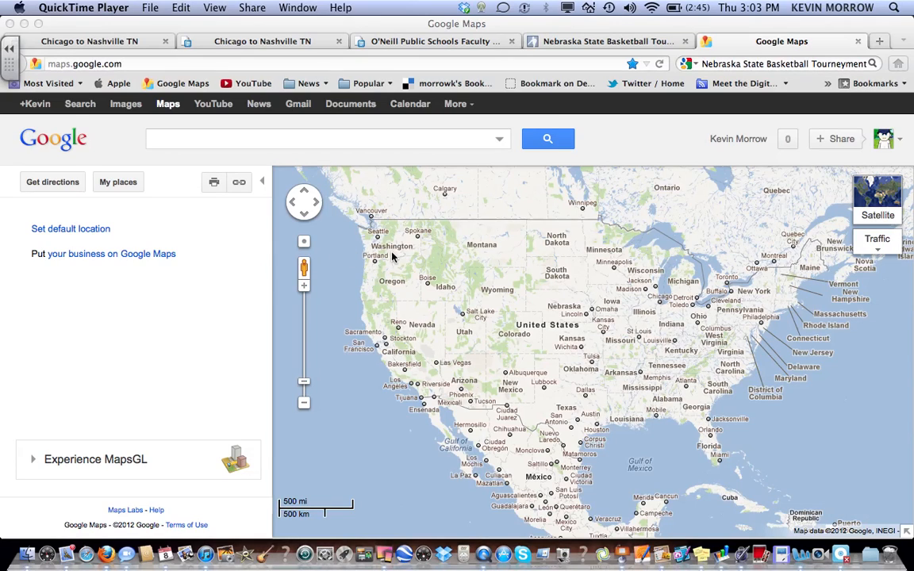
Create a new custom map in My places with the title "Test" and the description "Test"
{"action": "left_click", "coordinate": [117, 183]}
{"action": "left_click", "coordinate": [117, 184]}
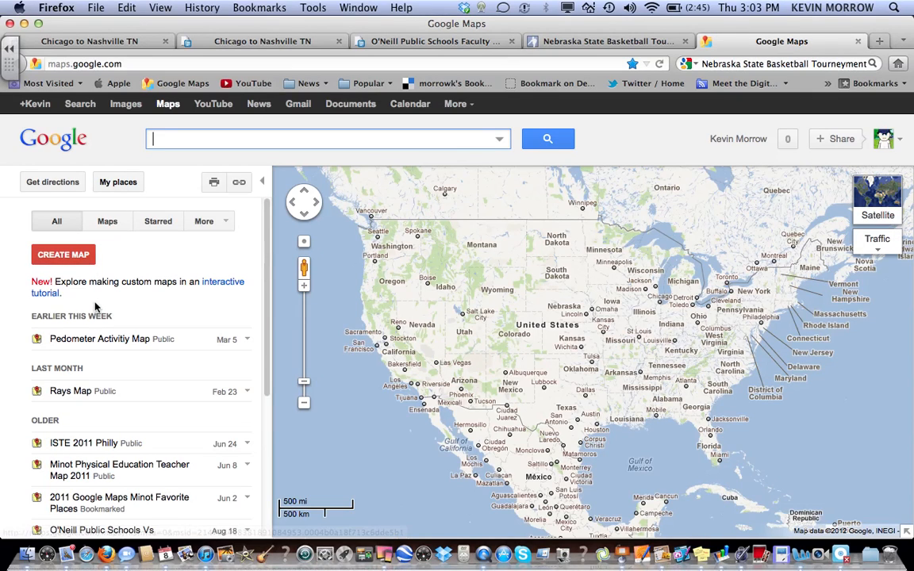
{"action": "left_click", "coordinate": [65, 254]}
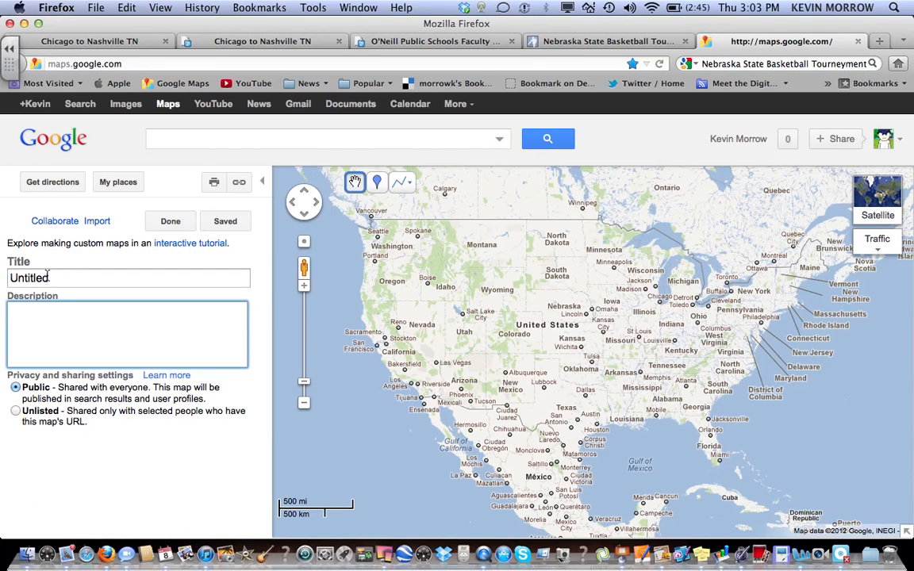
{"action": "double_click", "coordinate": [47, 277]}
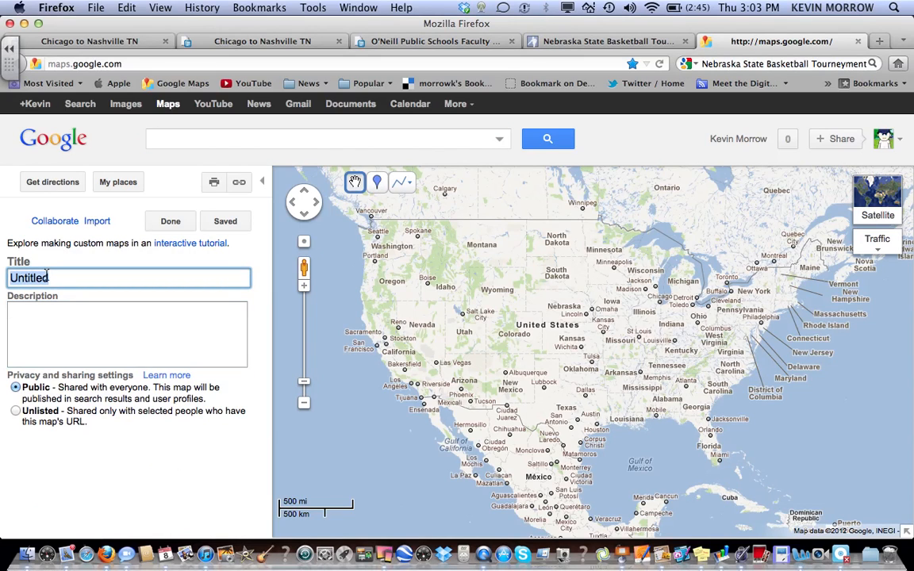
{"action": "type", "text": "Test"}
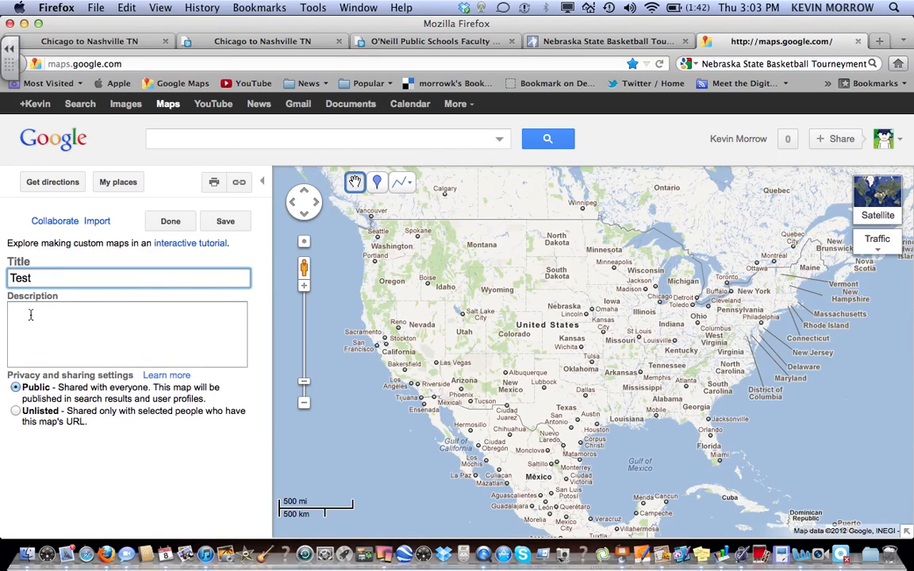
{"action": "left_click", "coordinate": [30, 315]}
{"action": "type", "text": "Test"}
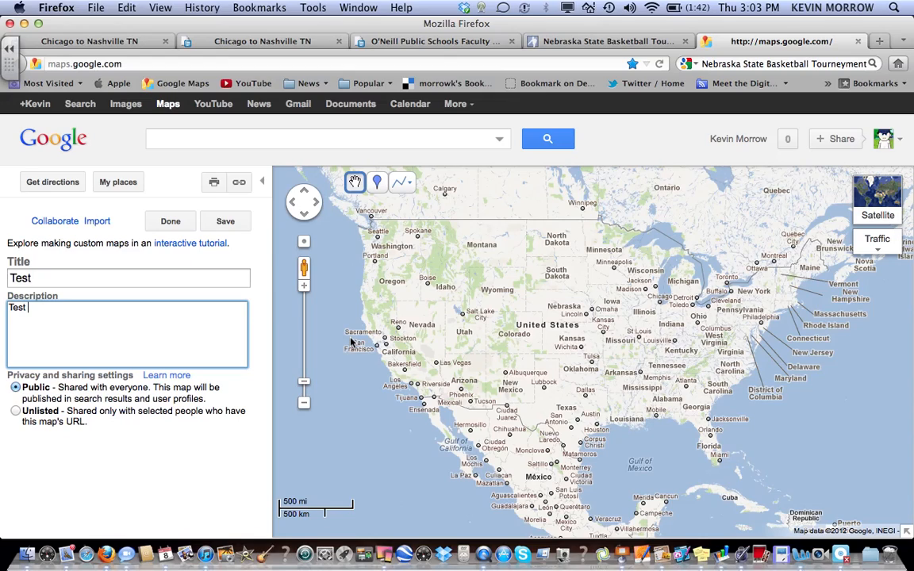
Place a placemark just north of Wichita, Kansas, and title it "Starting point"
{"action": "left_click", "coordinate": [304, 288]}
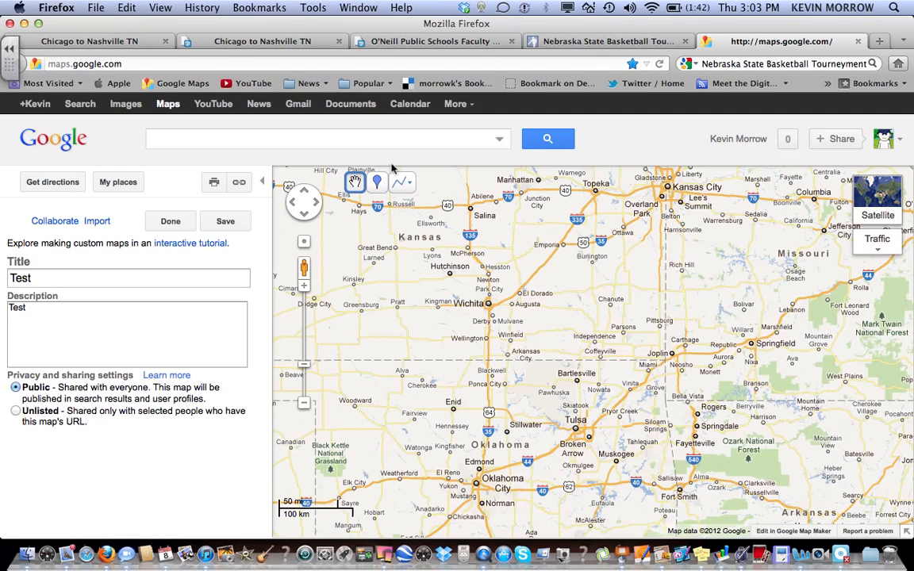
{"action": "left_click", "coordinate": [377, 183]}
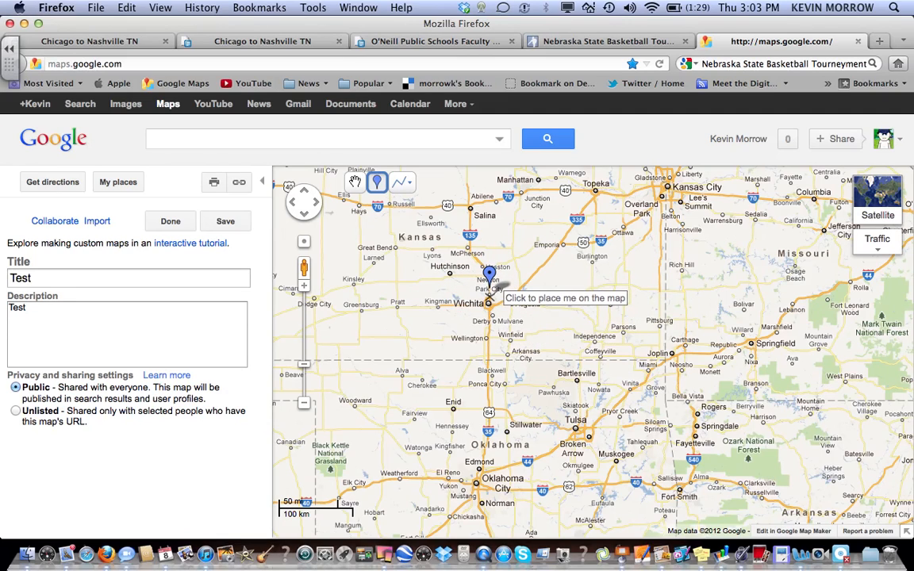
{"action": "left_click", "coordinate": [490, 296]}
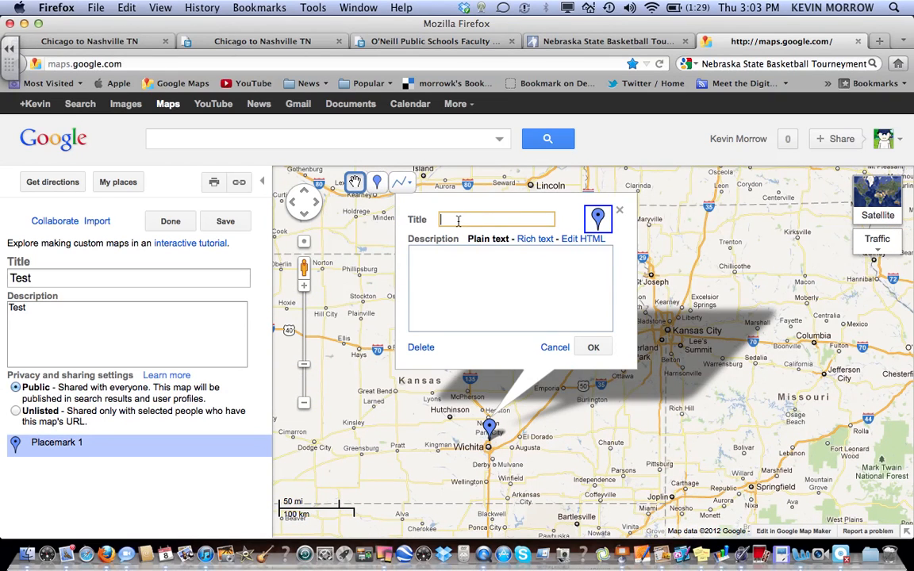
{"action": "type", "text": "Starting"}
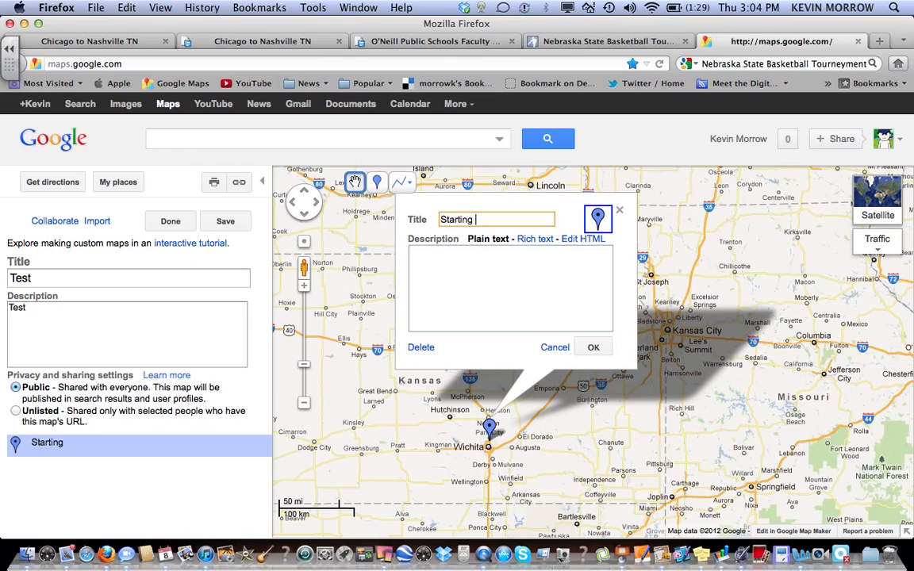
{"action": "type", "text": " point"}
{"action": "left_click", "coordinate": [593, 348]}
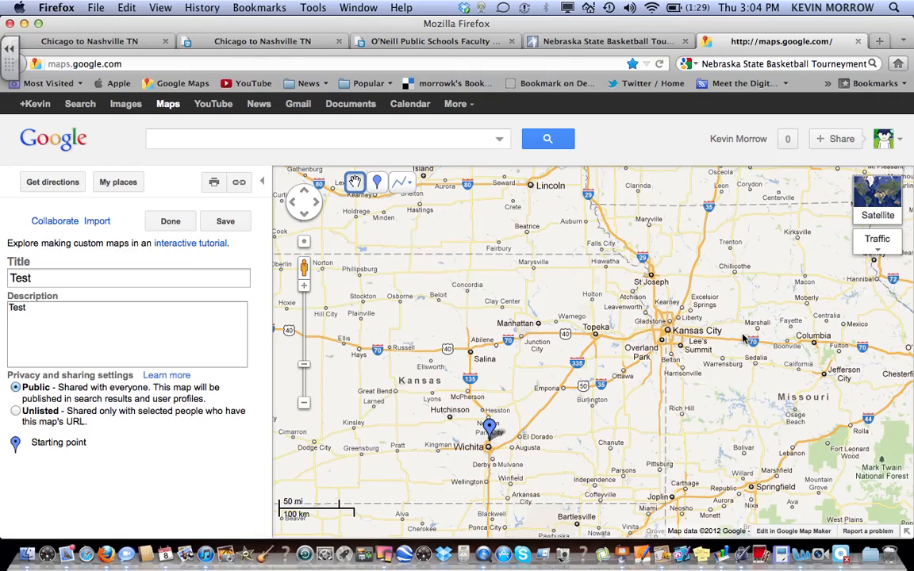
Place a second placemark at St Louis and change its icon to the green horseback rider
{"action": "left_click_drag", "start_coordinate": [726, 339], "coordinate": [609, 301]}
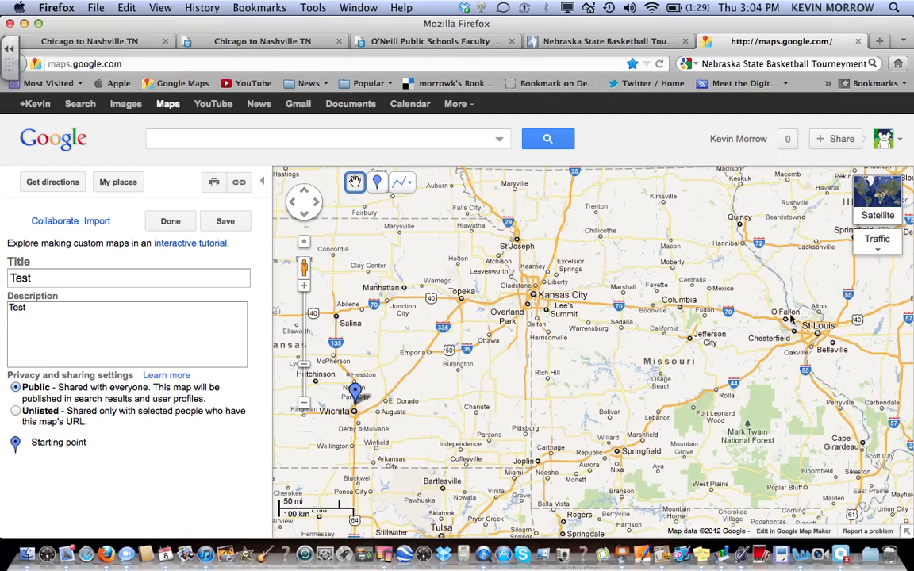
{"action": "left_click", "coordinate": [378, 183]}
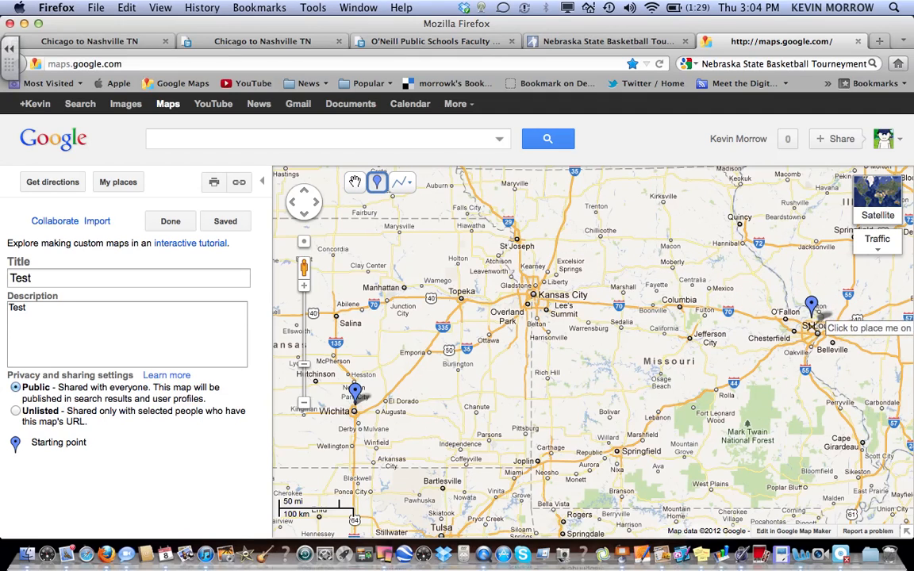
{"action": "left_click", "coordinate": [817, 329]}
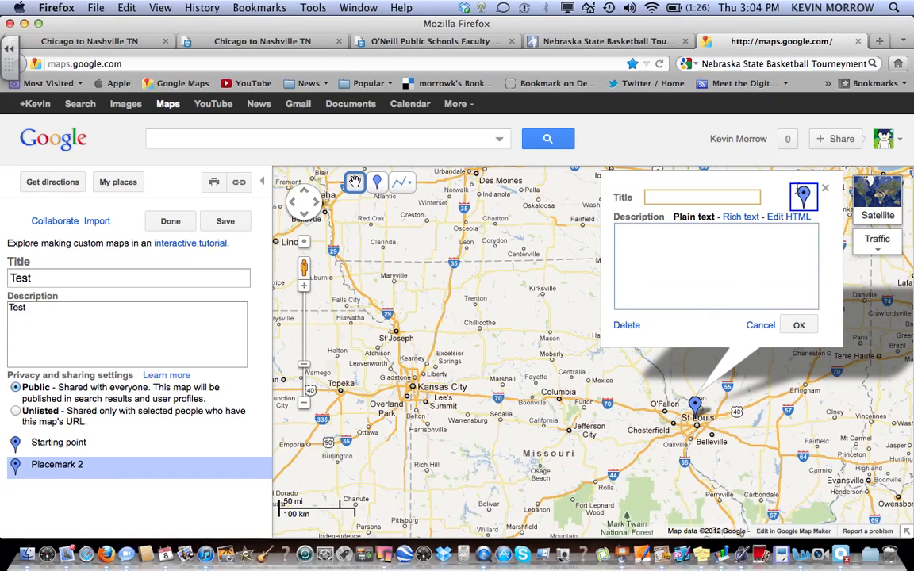
{"action": "left_click", "coordinate": [803, 196]}
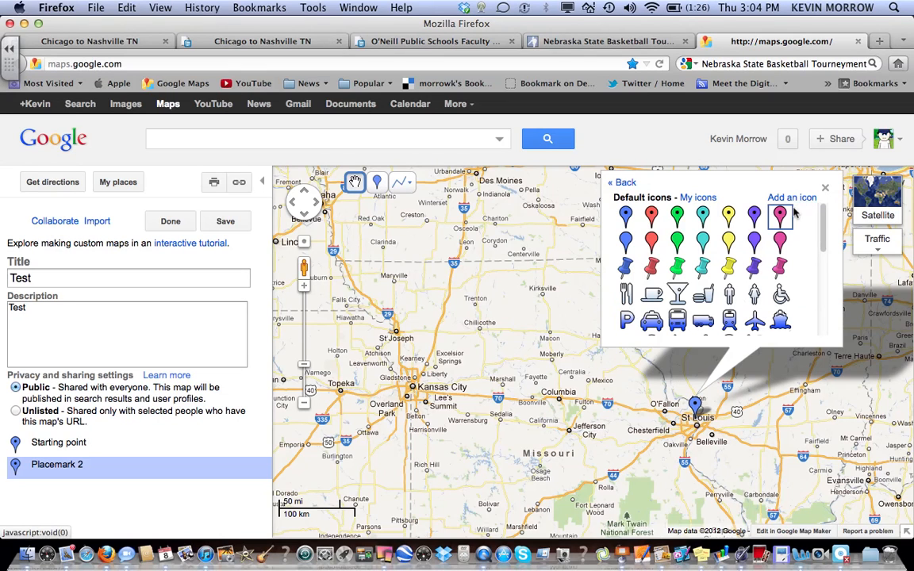
{"action": "scroll", "coordinate": [755, 269], "scroll_direction": "down", "scroll_amount": 2}
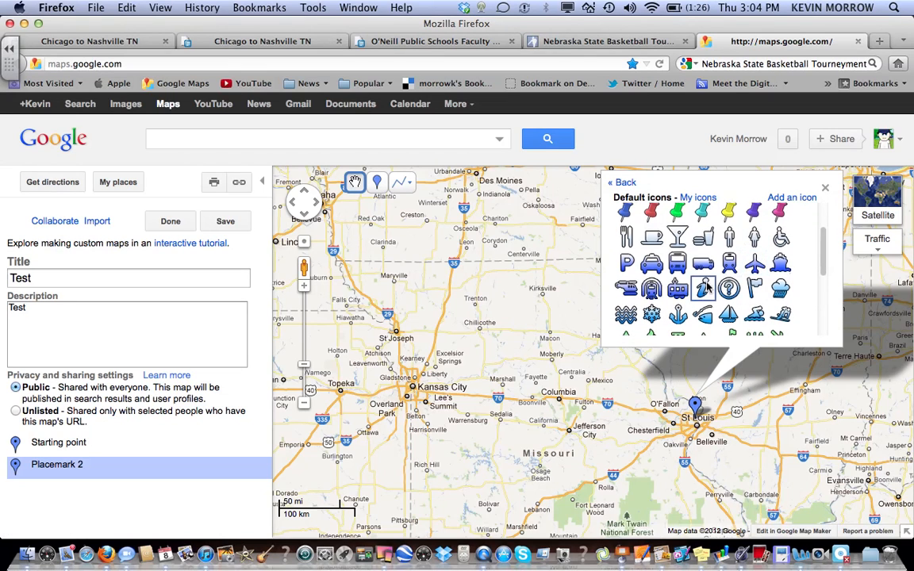
{"action": "scroll", "coordinate": [704, 284], "scroll_direction": "down", "scroll_amount": 3}
{"action": "scroll", "coordinate": [704, 286], "scroll_direction": "up", "scroll_amount": 5}
{"action": "scroll", "coordinate": [705, 288], "scroll_direction": "down", "scroll_amount": 8}
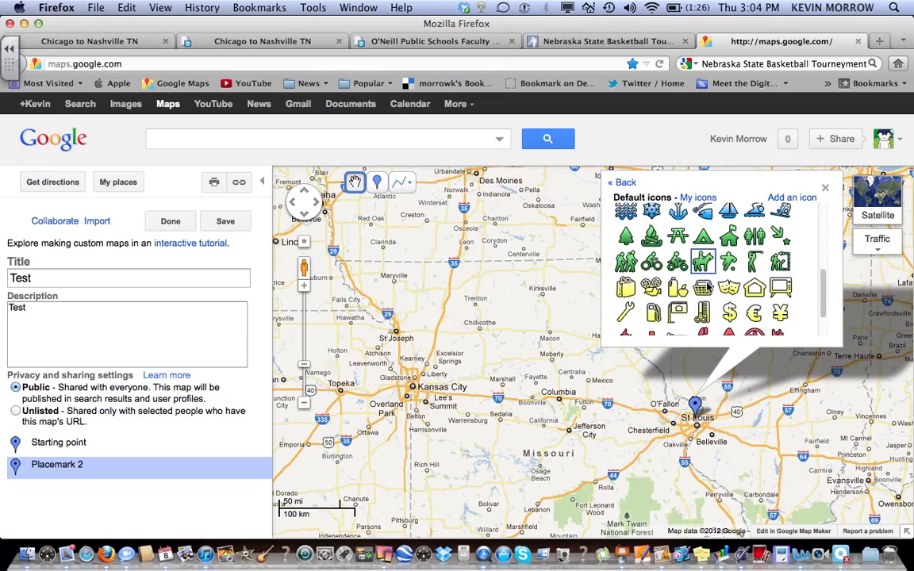
{"action": "scroll", "coordinate": [708, 290], "scroll_direction": "up", "scroll_amount": 1}
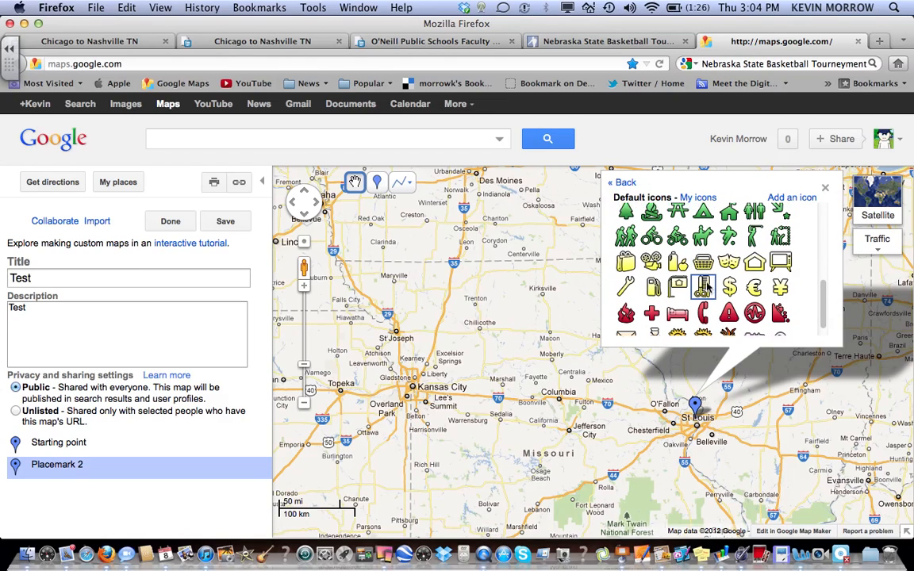
{"action": "left_click", "coordinate": [703, 236]}
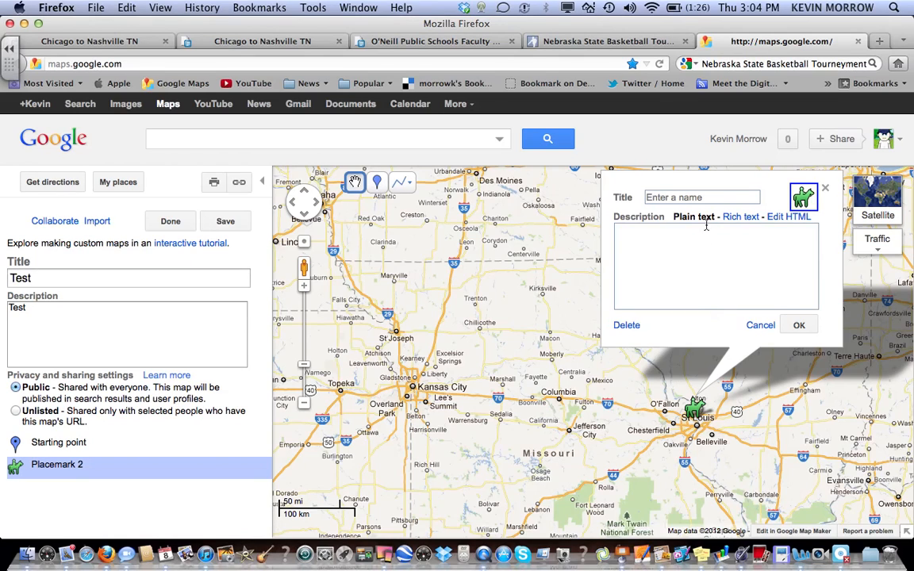
Title the St Louis placemark "Ending point"
{"action": "left_click", "coordinate": [696, 197]}
{"action": "type", "text": "E"}
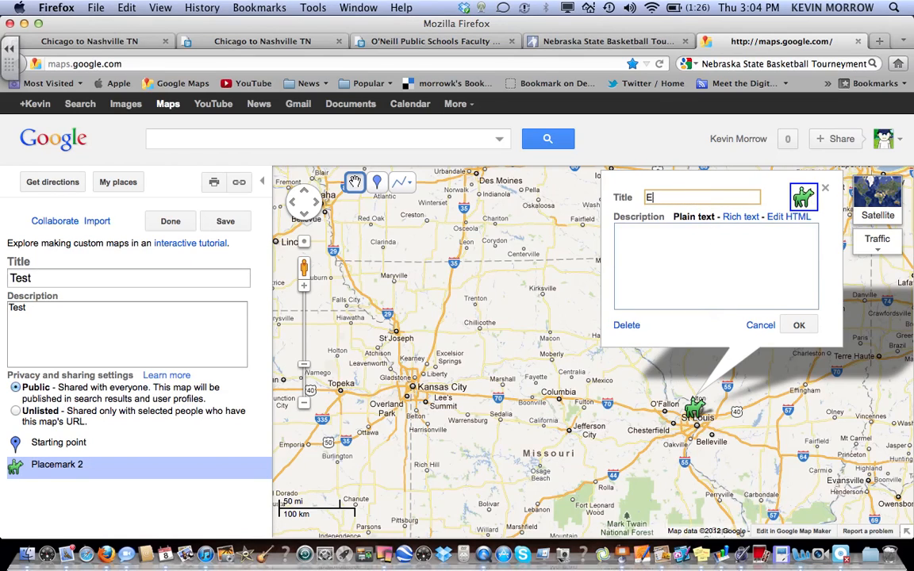
{"action": "type", "text": "dning"}
{"action": "key", "text": "BackSpace"}
{"action": "key", "text": "BackSpace"}
{"action": "key", "text": "BackSpace"}
{"action": "key", "text": "BackSpace"}
{"action": "key", "text": "BackSpace"}
{"action": "type", "text": "nding"}
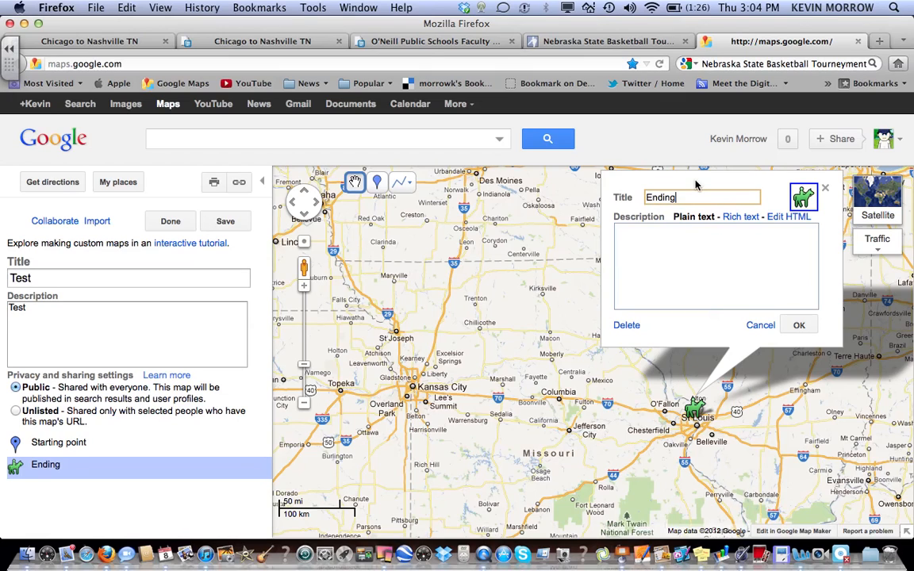
{"action": "type", "text": " point"}
Look over the default icons available for the St Louis placemark and close its editing window
{"action": "left_click", "coordinate": [804, 198]}
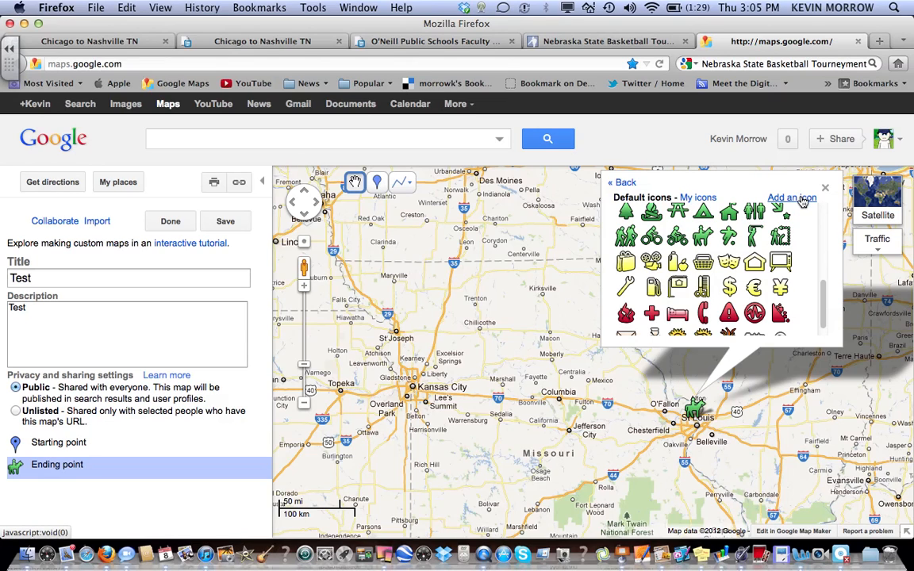
{"action": "scroll", "coordinate": [757, 246], "scroll_direction": "up", "scroll_amount": 5}
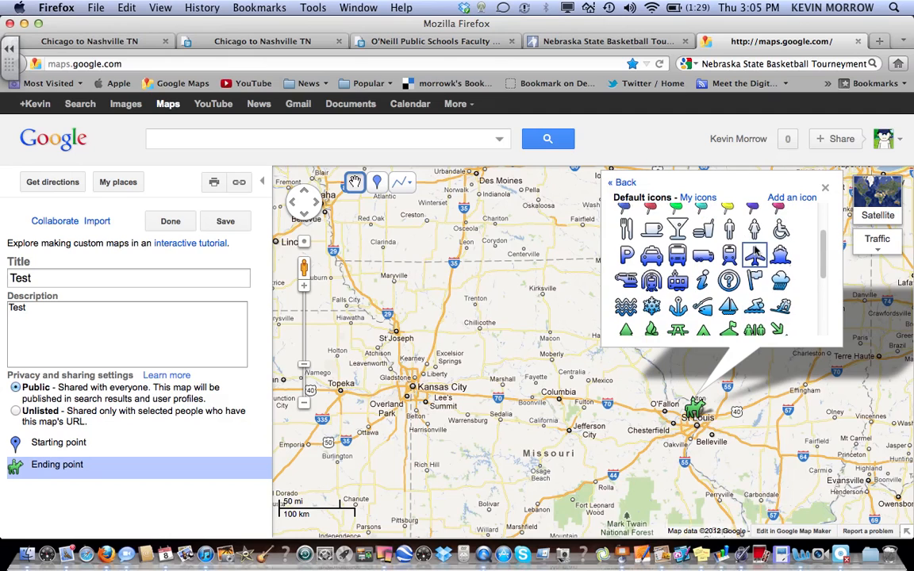
{"action": "left_click", "coordinate": [825, 191]}
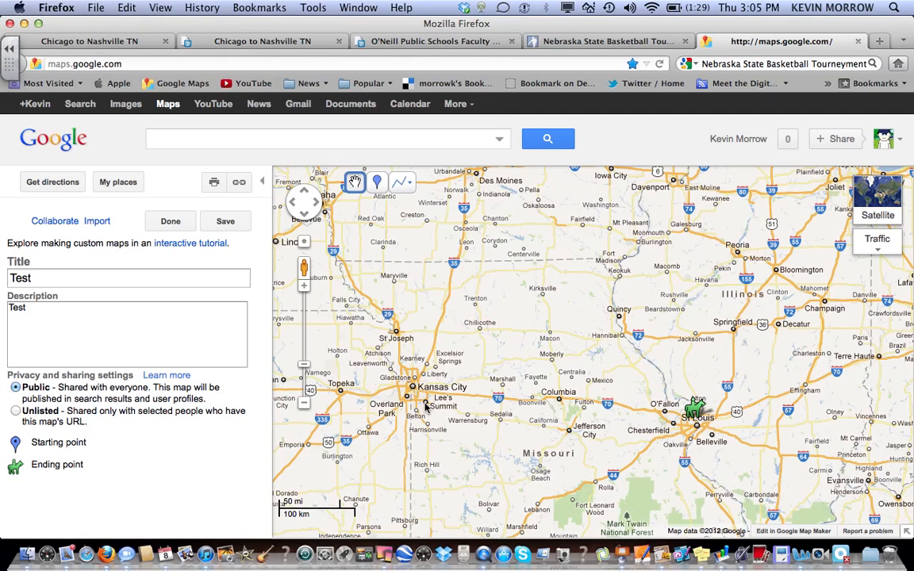
Draw a straight line about 82 mi long eastward from the Wichita placemark and title it "2nd grade"
{"action": "left_click_drag", "start_coordinate": [424, 406], "coordinate": [580, 369]}
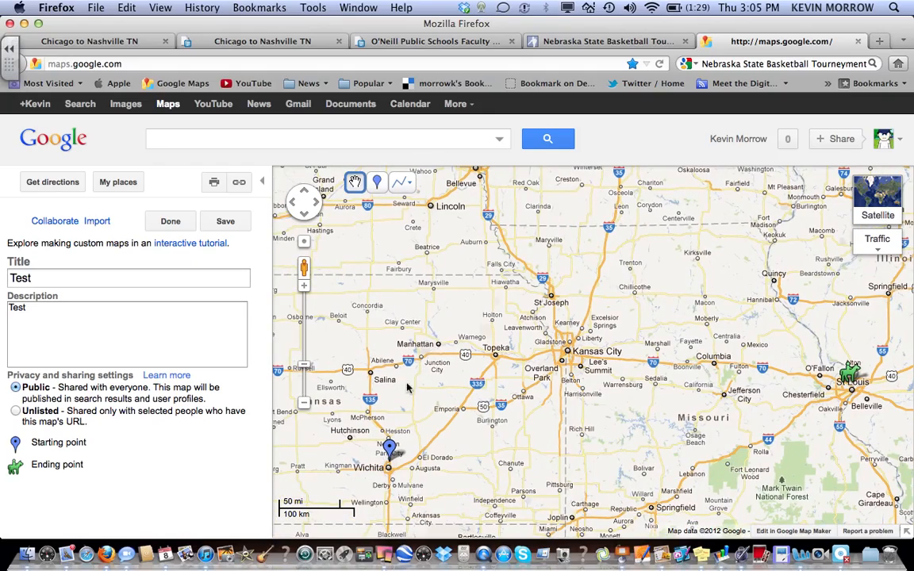
{"action": "left_click_drag", "start_coordinate": [511, 317], "coordinate": [395, 298]}
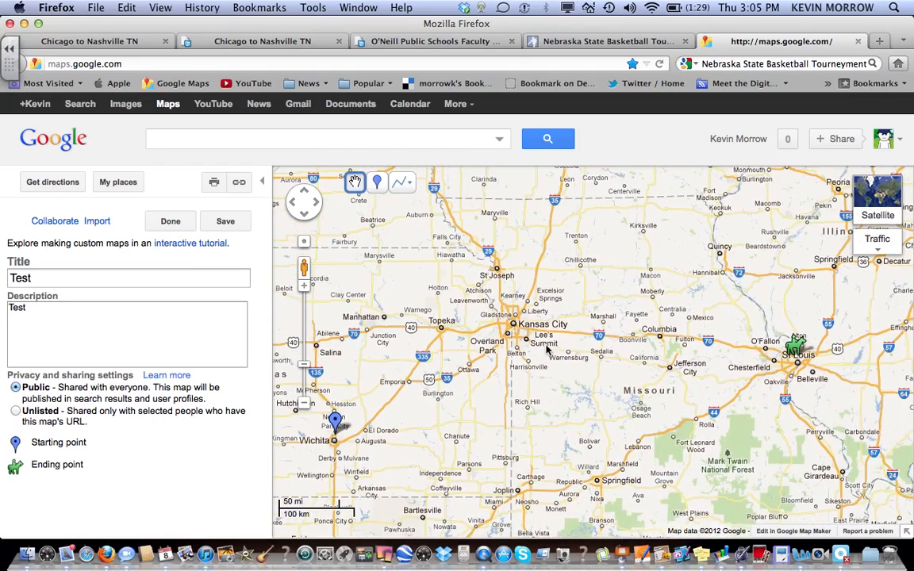
{"action": "left_click_drag", "start_coordinate": [496, 301], "coordinate": [540, 277]}
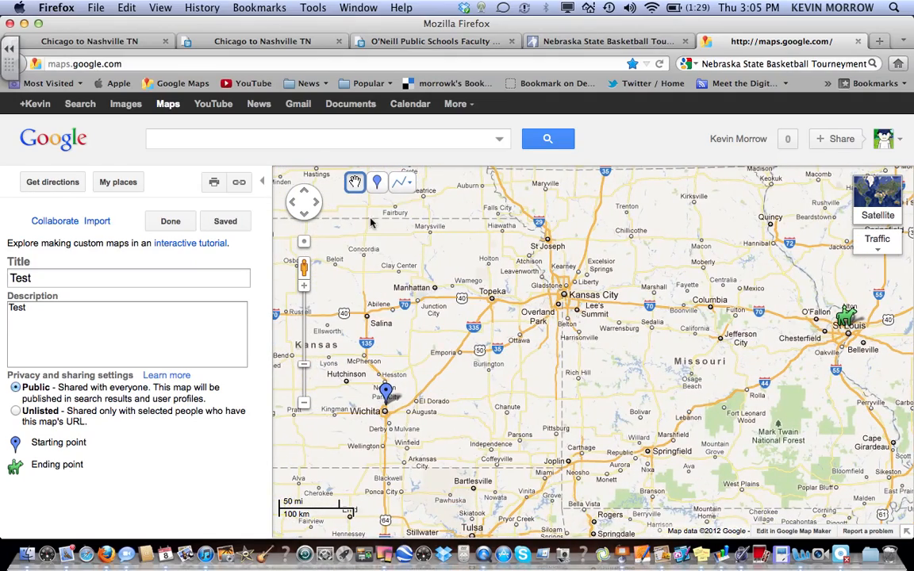
{"action": "left_click", "coordinate": [410, 183]}
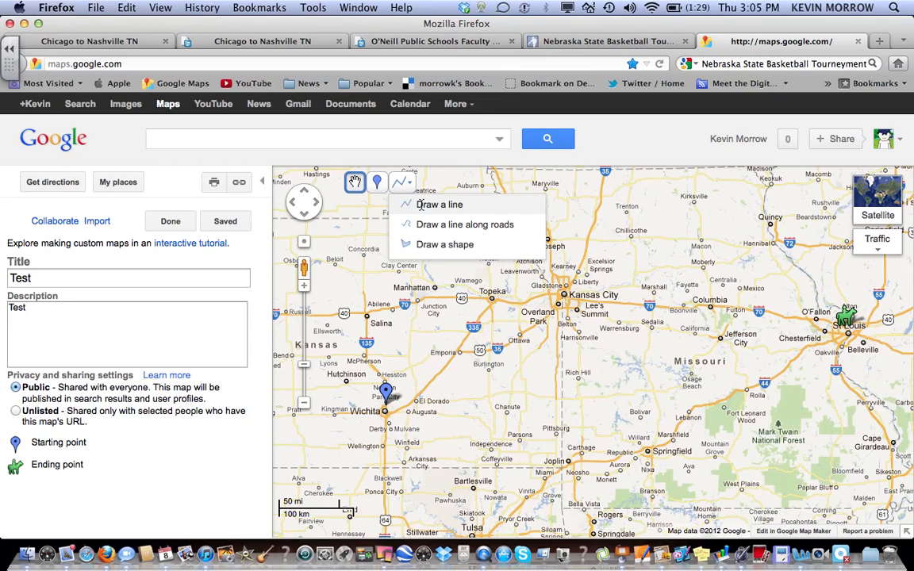
{"action": "left_click", "coordinate": [433, 204]}
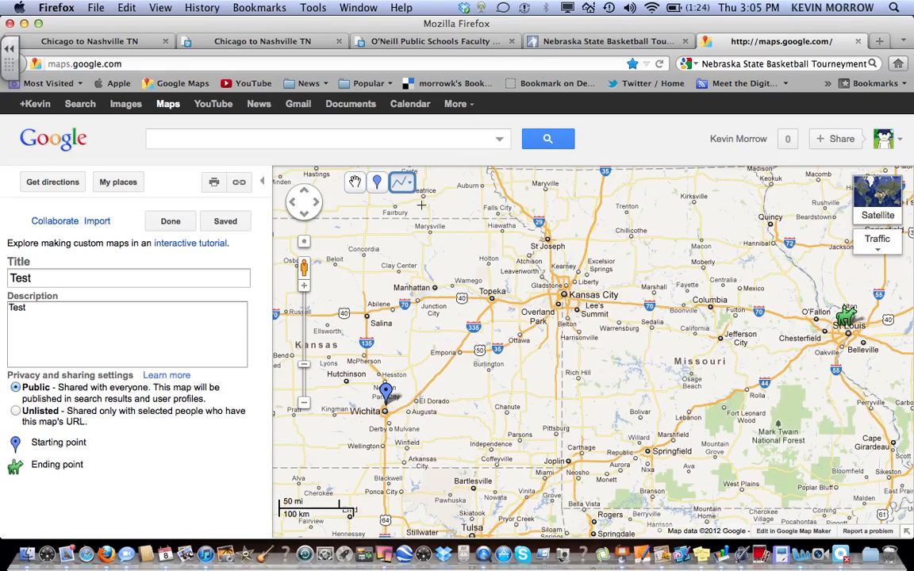
{"action": "left_click", "coordinate": [386, 416]}
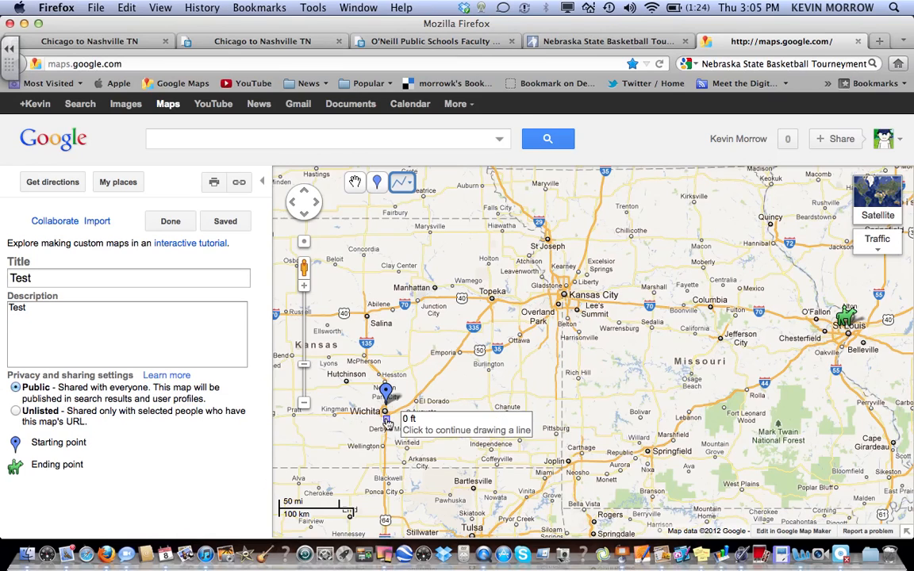
{"action": "left_click", "coordinate": [482, 403]}
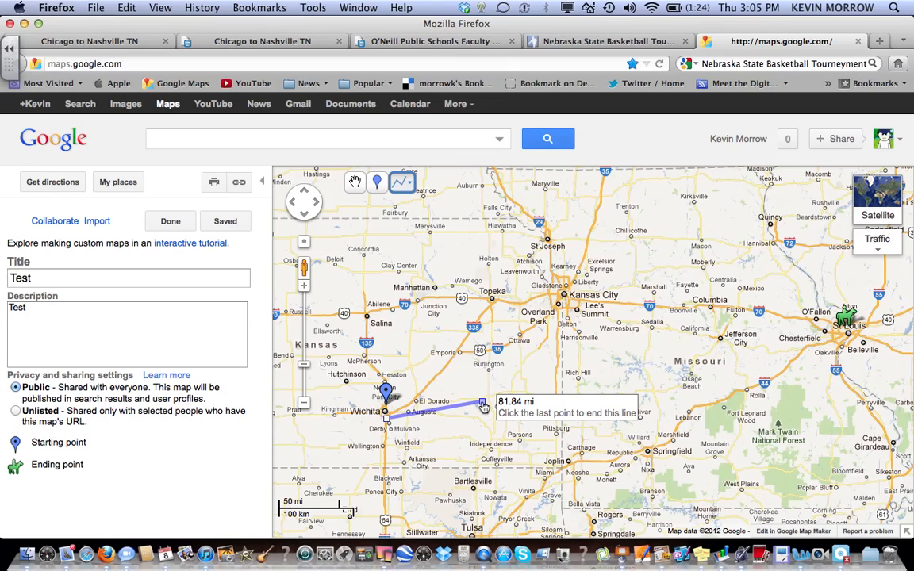
{"action": "left_click", "coordinate": [483, 404]}
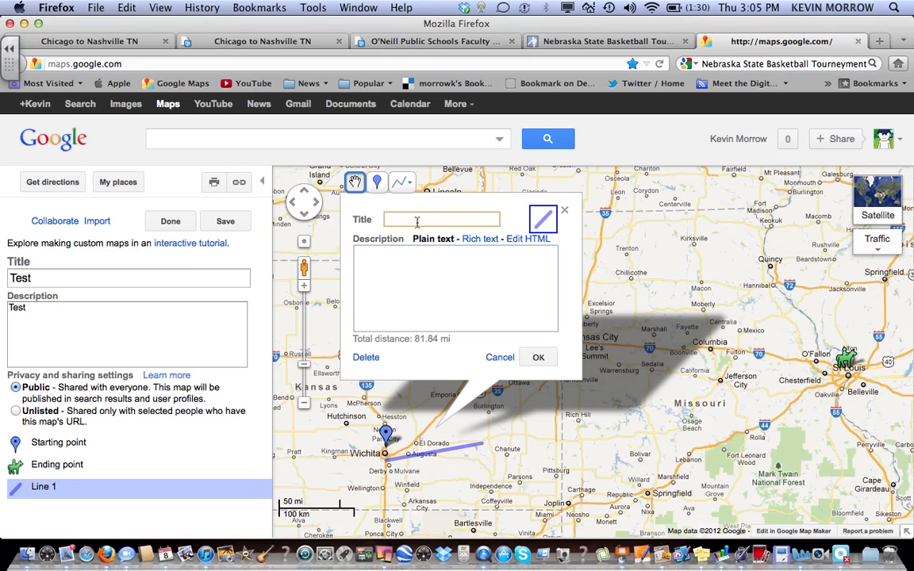
{"action": "type", "text": "2nd grade"}
Style the 2nd grade line in red with a width of 10 pixels and 65 percent opacity
{"action": "left_click", "coordinate": [542, 218]}
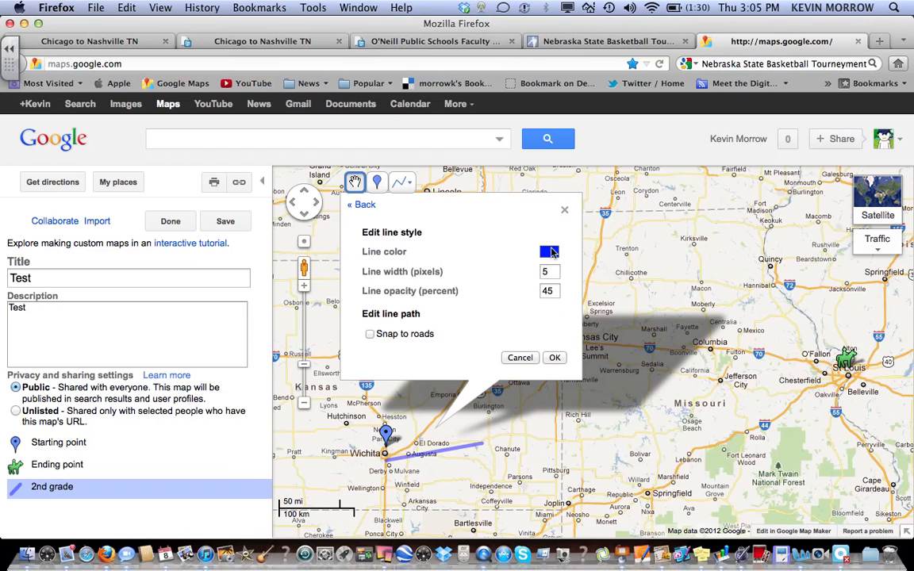
{"action": "left_click", "coordinate": [549, 252]}
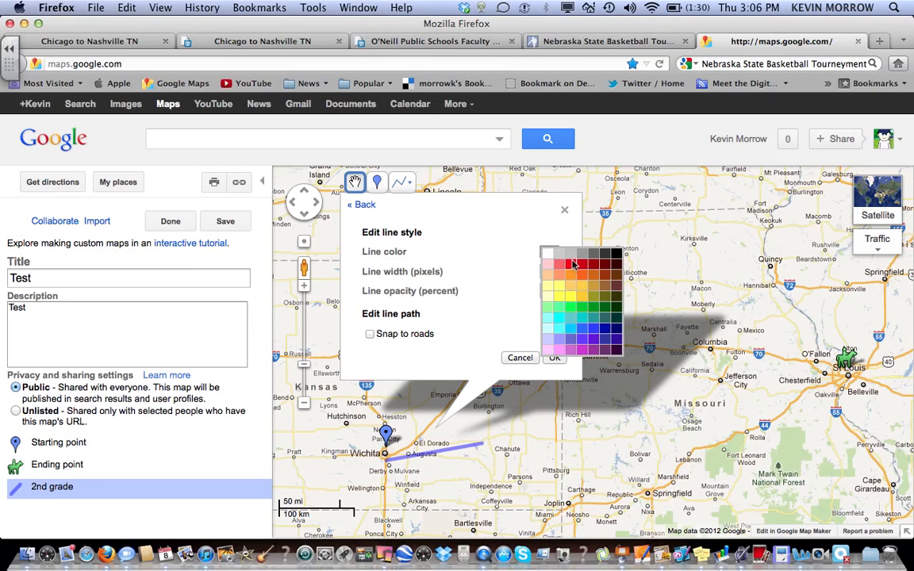
{"action": "left_click", "coordinate": [571, 264]}
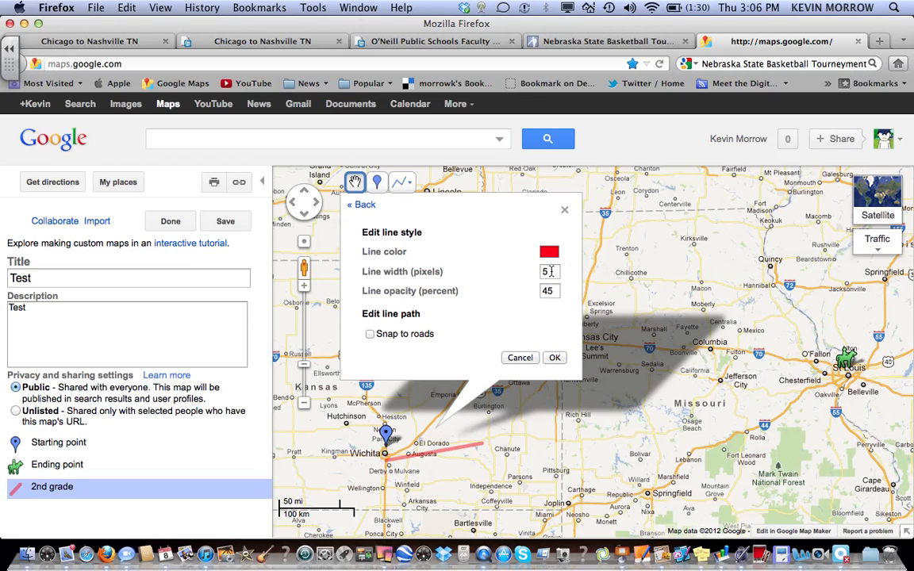
{"action": "left_click", "coordinate": [546, 271]}
{"action": "key", "text": "Tab"}
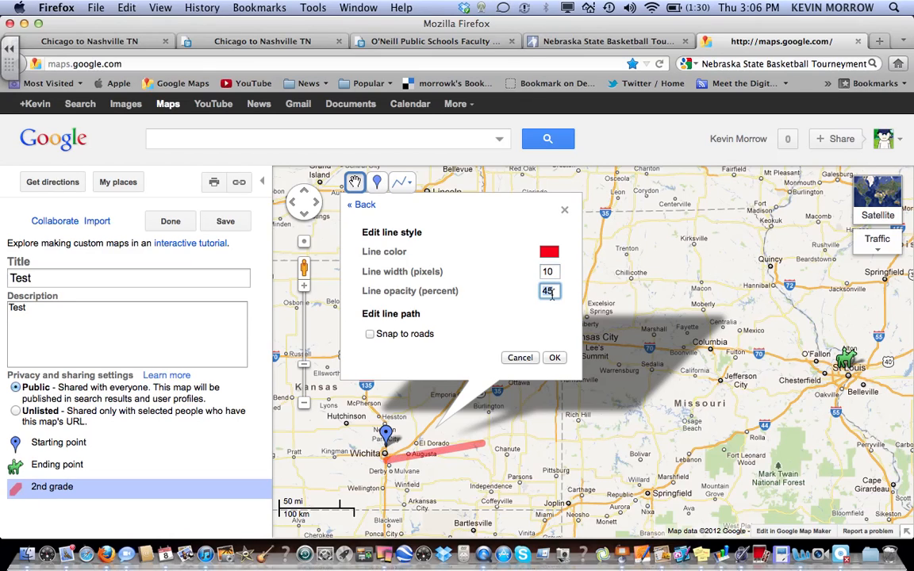
{"action": "type", "text": "65"}
{"action": "left_click", "coordinate": [555, 360]}
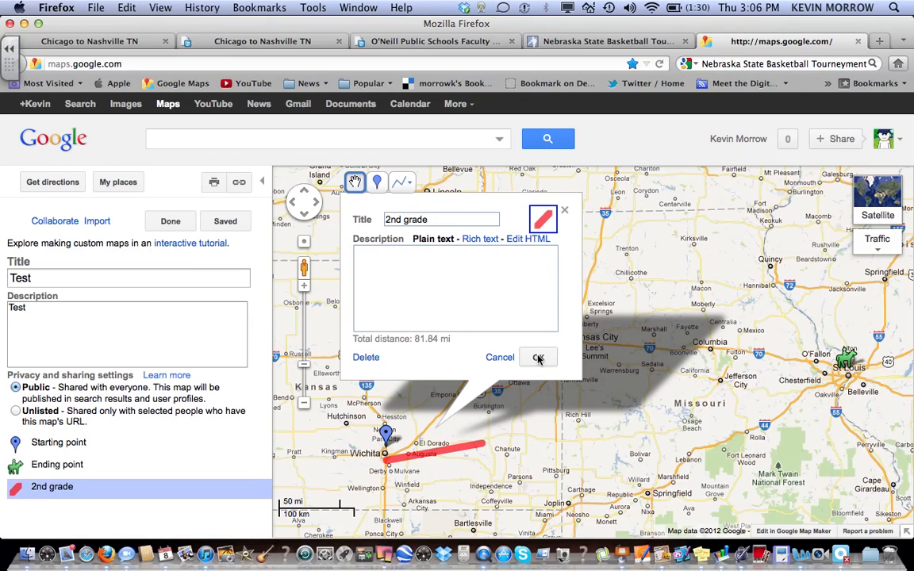
{"action": "left_click", "coordinate": [538, 358]}
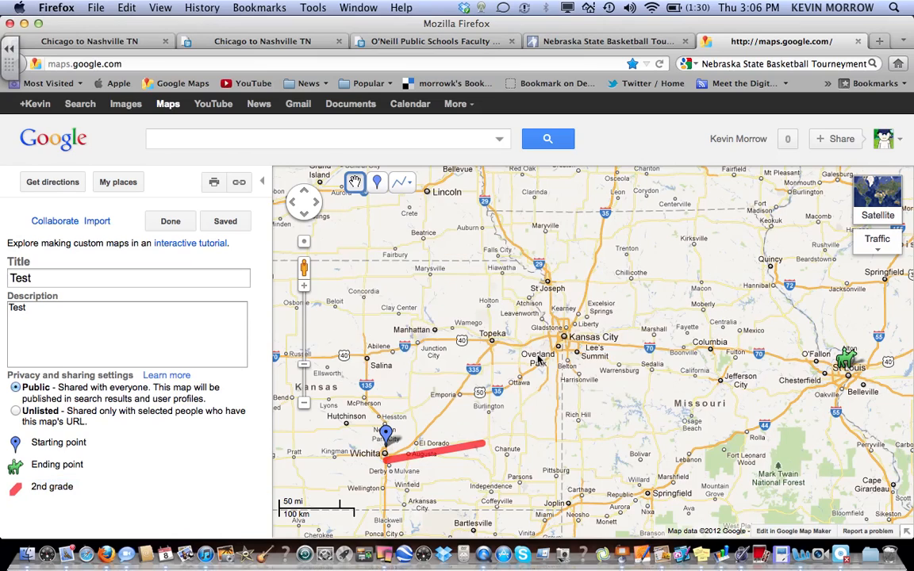
Draw a second straight line about 101 mi long from just below Wichita to Chanute and title it "3rd grade"
{"action": "left_click", "coordinate": [410, 183]}
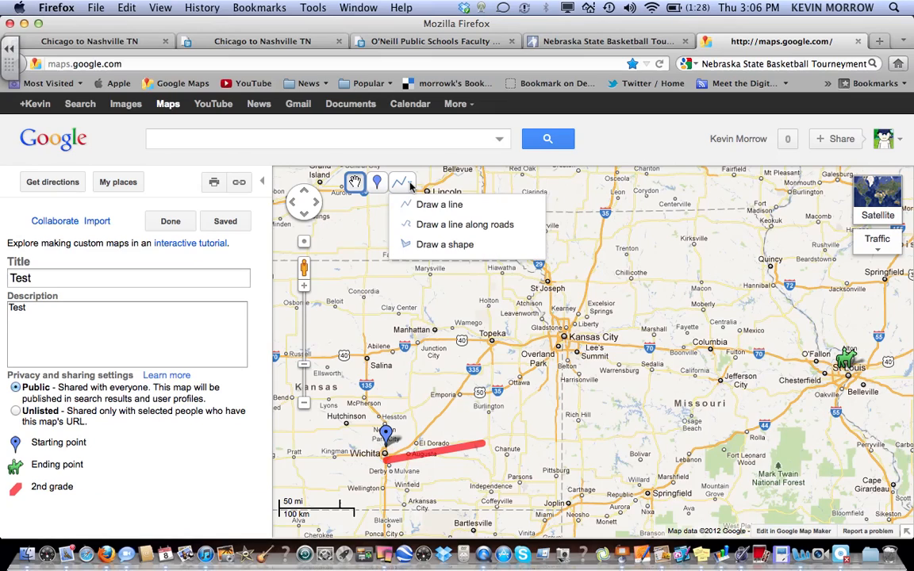
{"action": "left_click", "coordinate": [422, 205]}
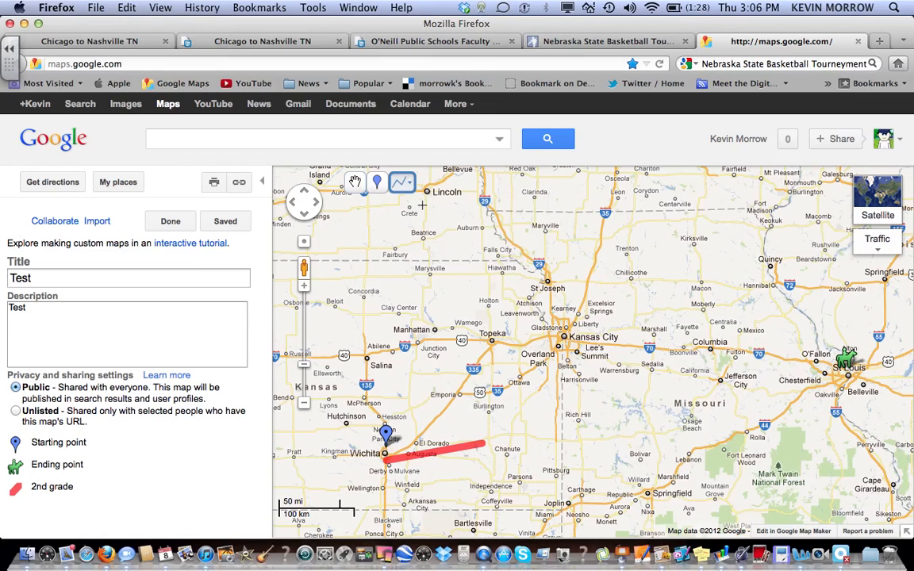
{"action": "left_click", "coordinate": [389, 469]}
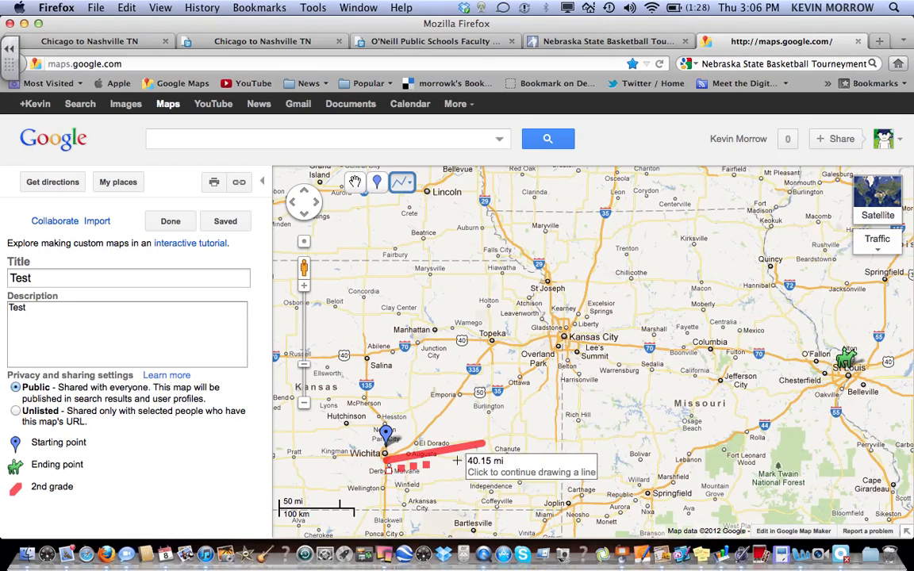
{"action": "left_click", "coordinate": [505, 448]}
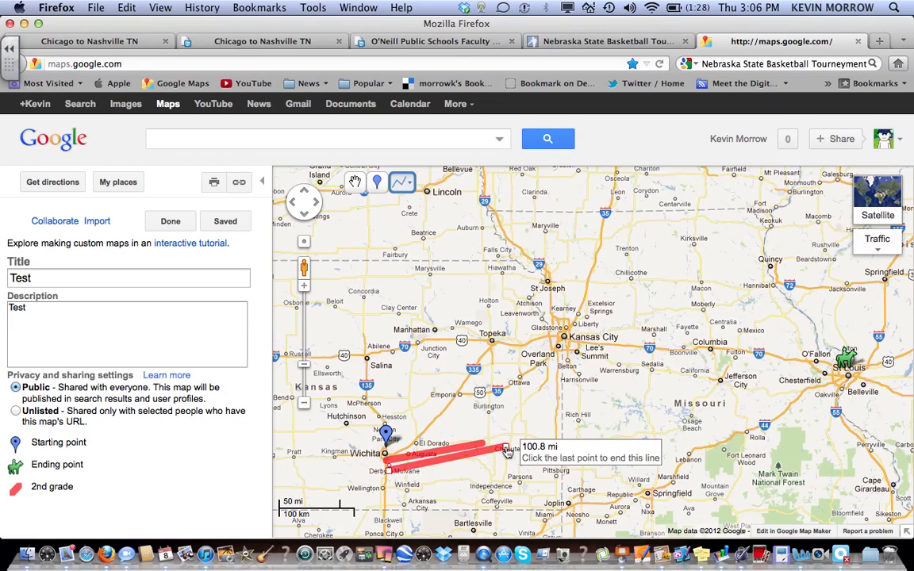
{"action": "left_click", "coordinate": [507, 449]}
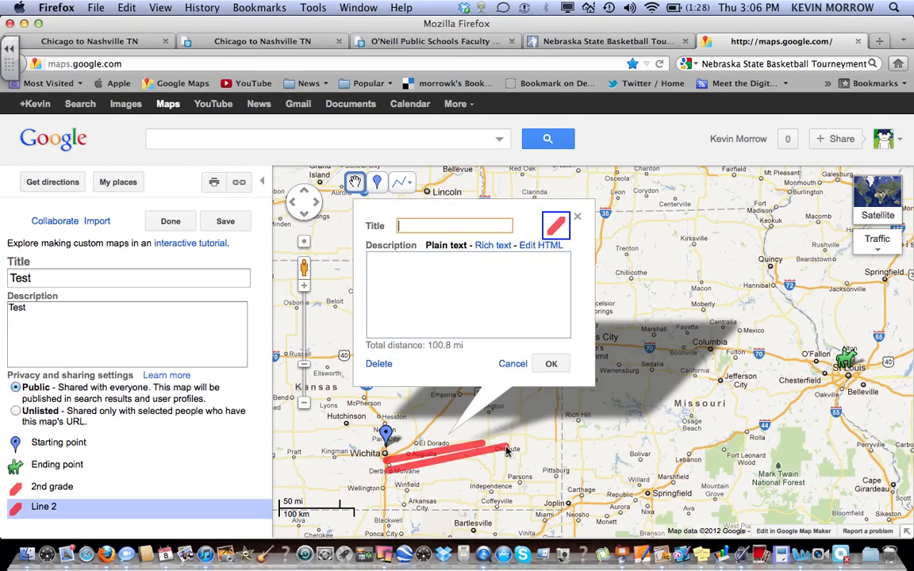
{"action": "type", "text": "3rd grade"}
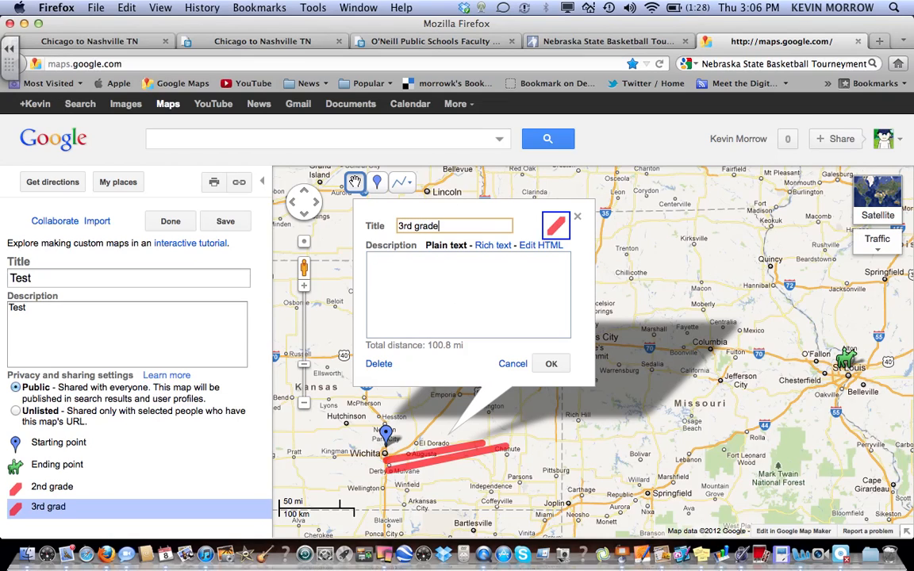
Change the 3rd grade line's color to black and accept the line's settings
{"action": "left_click", "coordinate": [555, 226]}
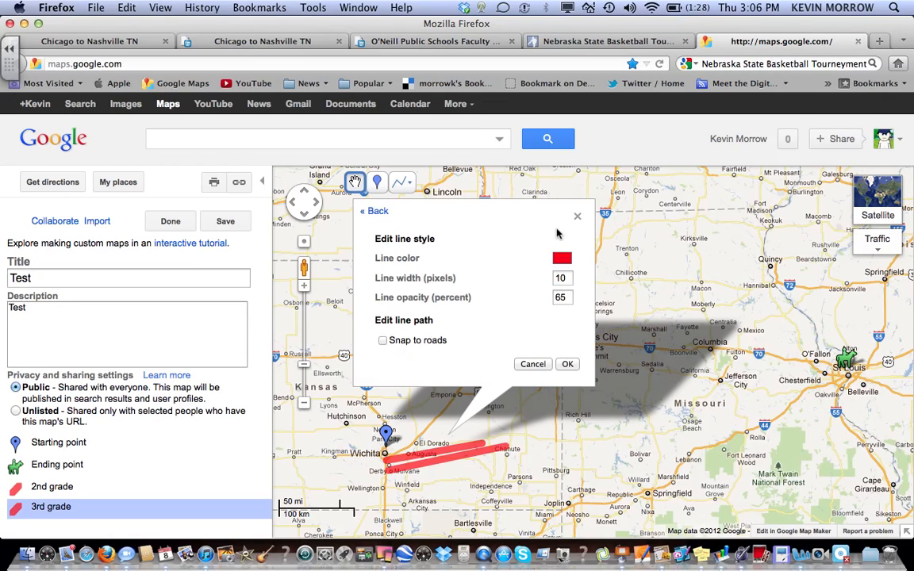
{"action": "left_click", "coordinate": [561, 260]}
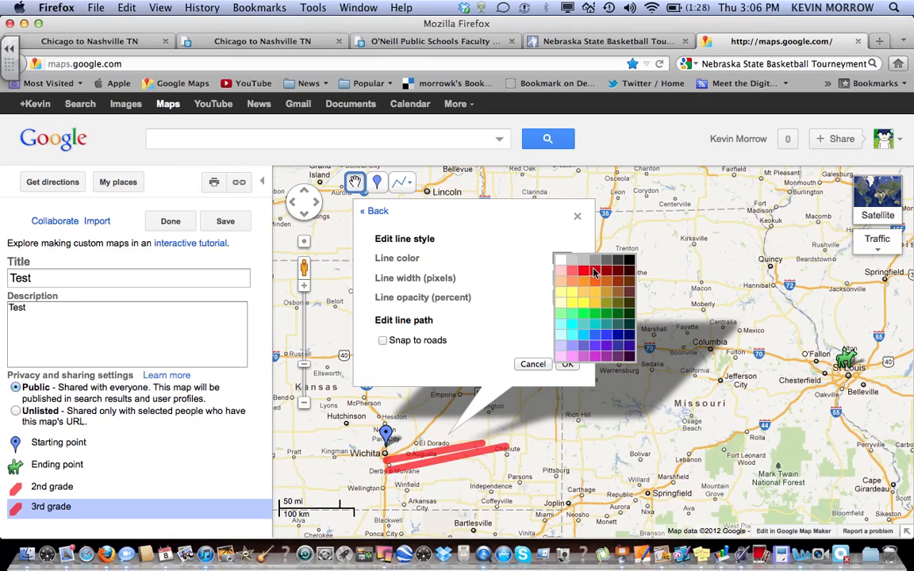
{"action": "left_click", "coordinate": [628, 261]}
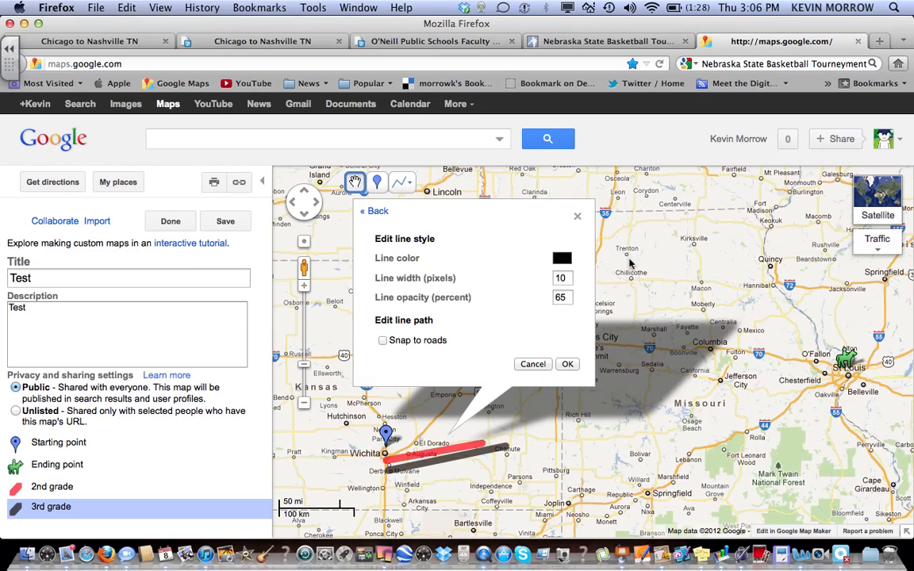
{"action": "left_click", "coordinate": [568, 365]}
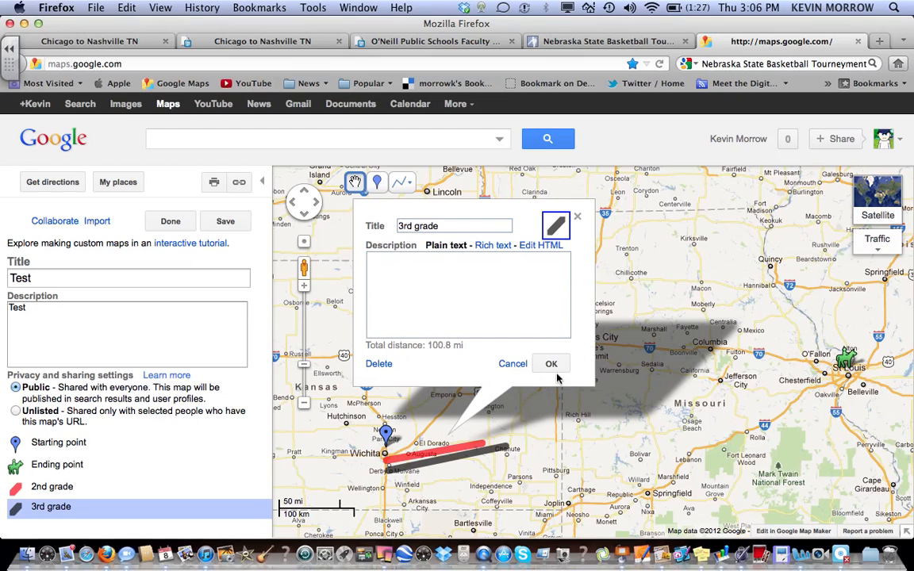
{"action": "left_click", "coordinate": [551, 365]}
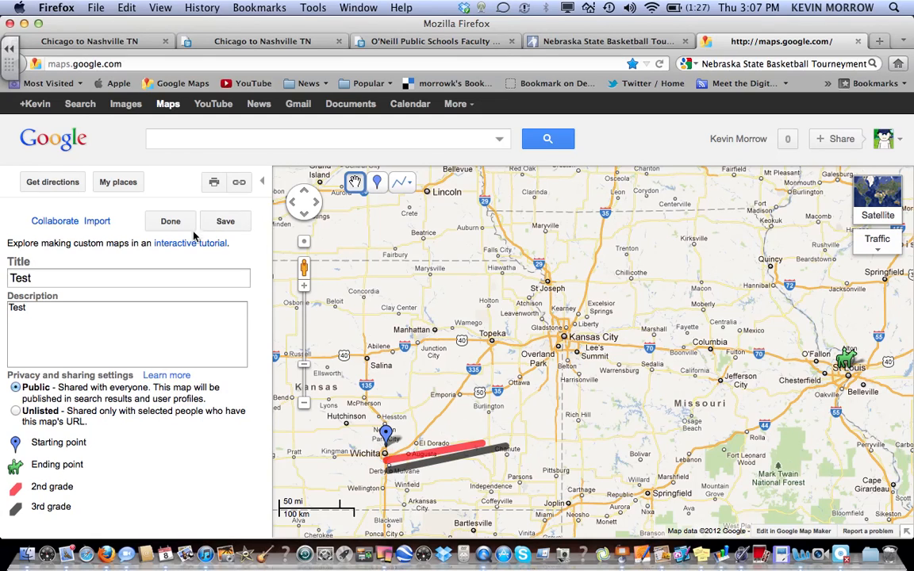
Save the map, finish editing, and reopen "Test" from the list of saved maps
{"action": "left_click", "coordinate": [226, 220]}
{"action": "left_click", "coordinate": [170, 222]}
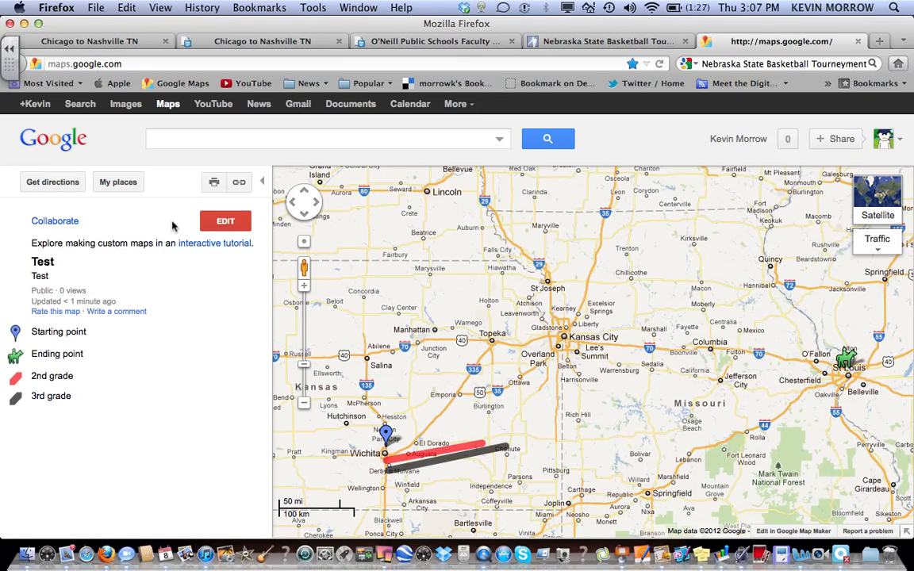
{"action": "left_click", "coordinate": [116, 184]}
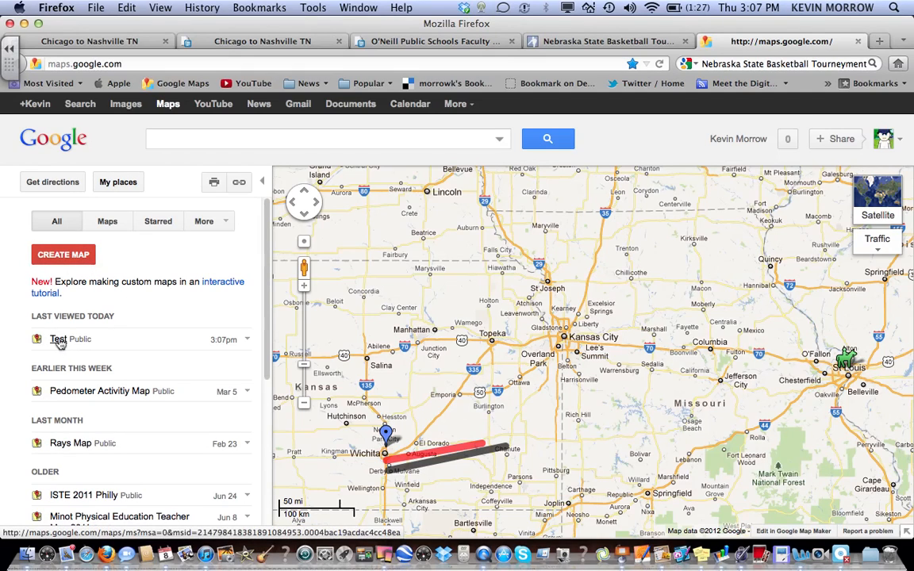
{"action": "left_click", "coordinate": [59, 340]}
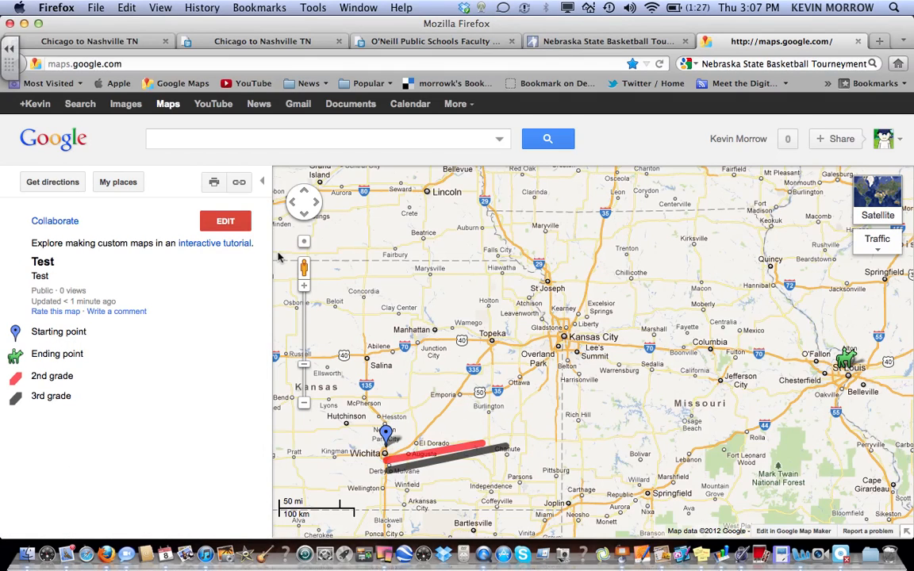
Put the map back in edit mode and extend the 3rd grade line's eastern end to about 153 mi in total
{"action": "left_click", "coordinate": [225, 222]}
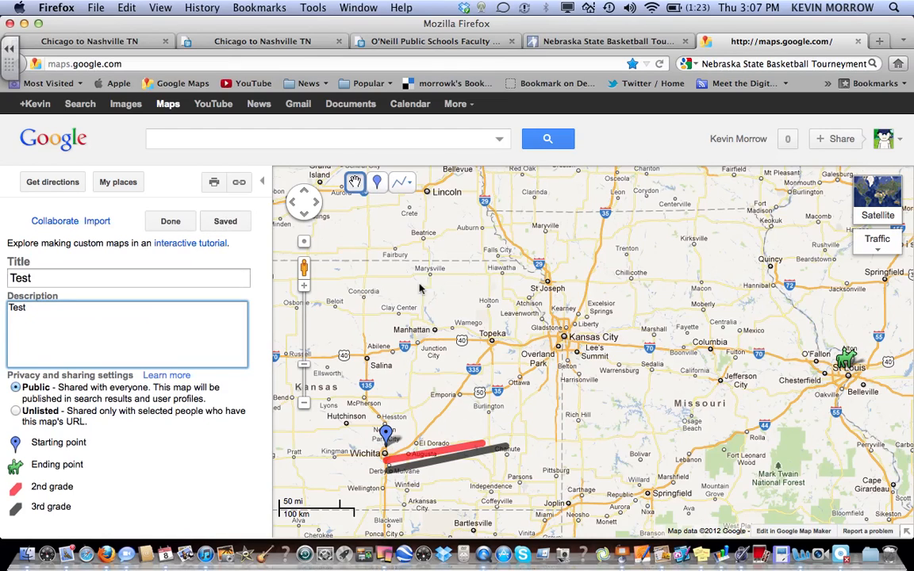
{"action": "mouse_move", "coordinate": [508, 448]}
{"action": "left_click_drag", "start_coordinate": [509, 451], "coordinate": [570, 440]}
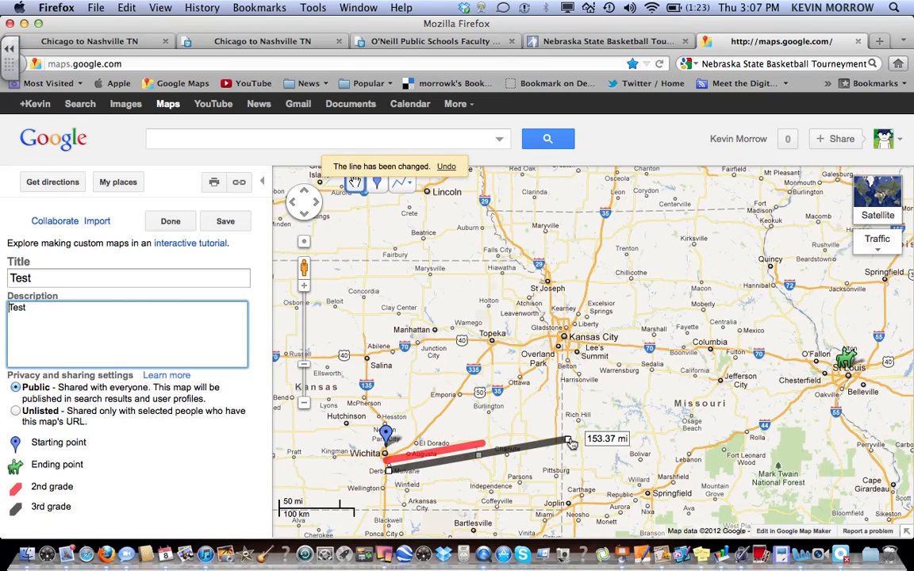
{"action": "left_click", "coordinate": [570, 442]}
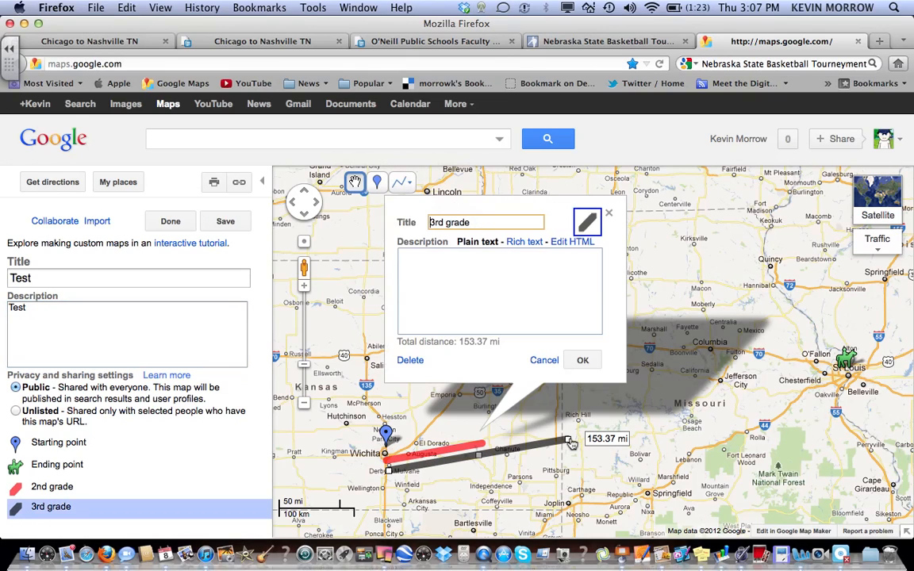
{"action": "left_click", "coordinate": [582, 360]}
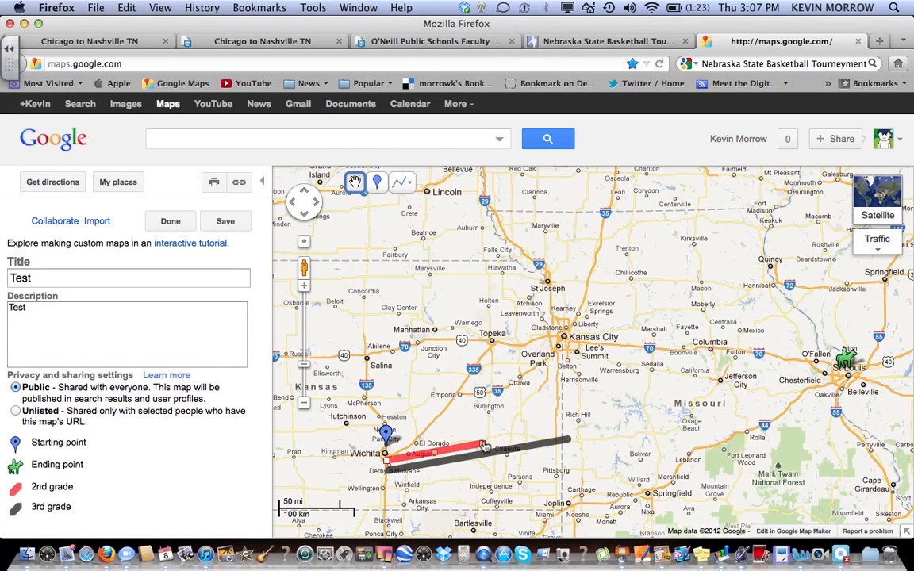
Extend the 2nd grade line's eastern end to near Rich Hill, about 178 mi in total
{"action": "left_click_drag", "start_coordinate": [486, 441], "coordinate": [594, 413]}
{"action": "left_click", "coordinate": [594, 414]}
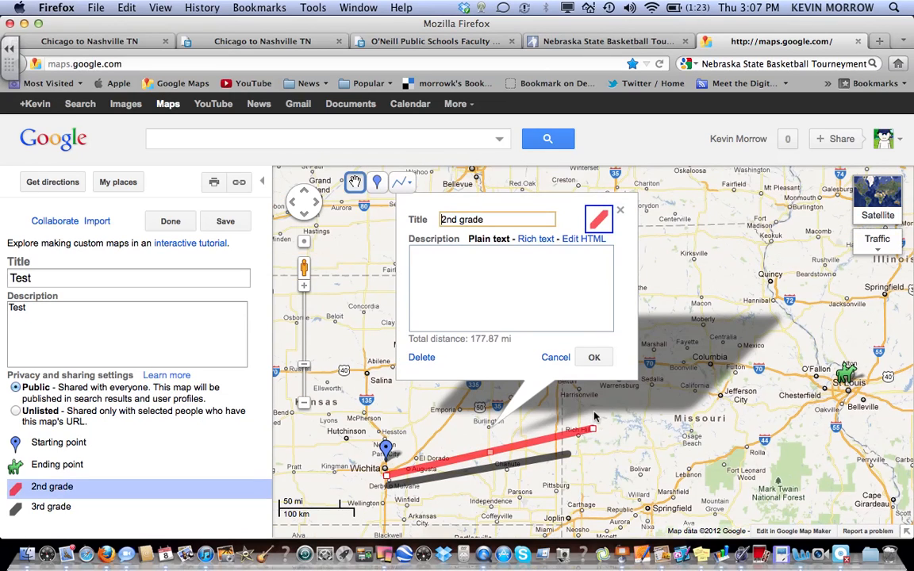
{"action": "left_click", "coordinate": [594, 356]}
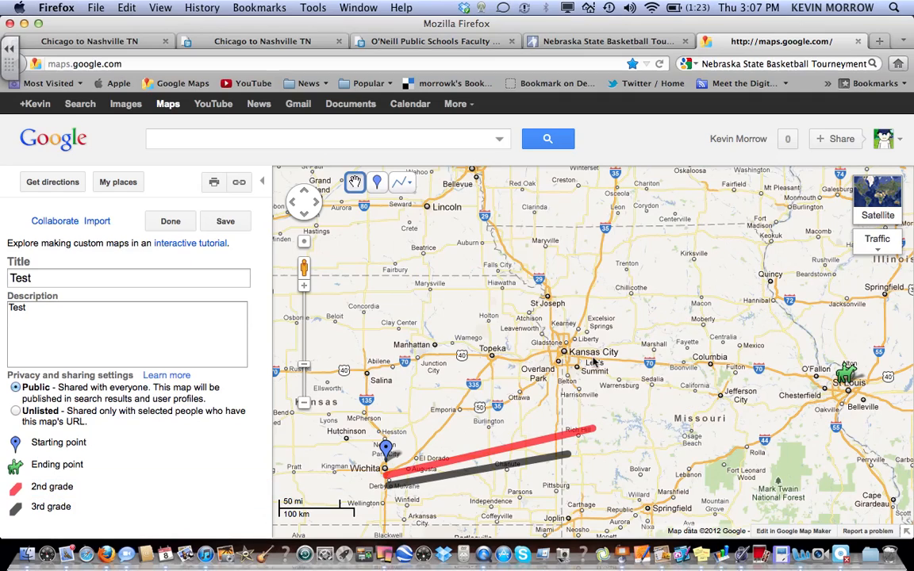
Save the extended lines, finish editing, and return to the list of saved maps
{"action": "left_click", "coordinate": [226, 222]}
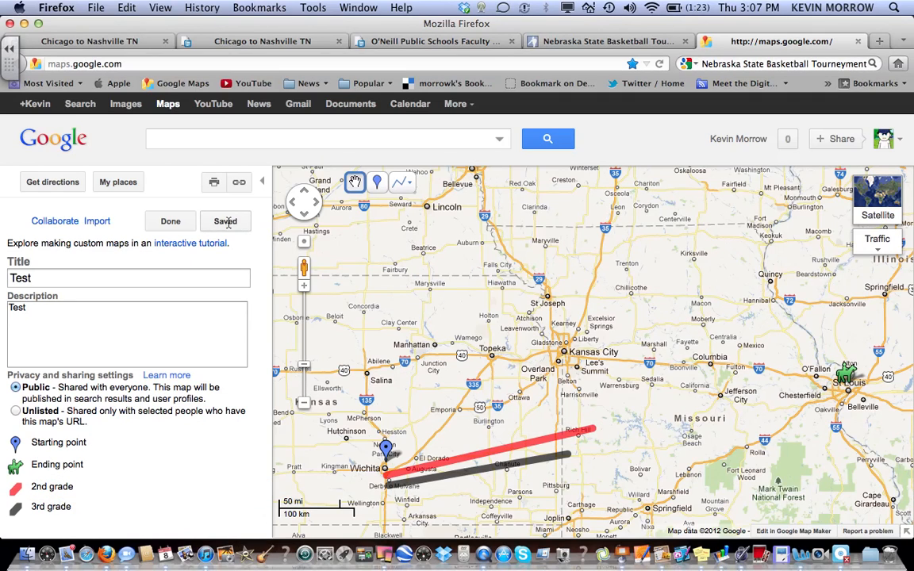
{"action": "left_click", "coordinate": [169, 222]}
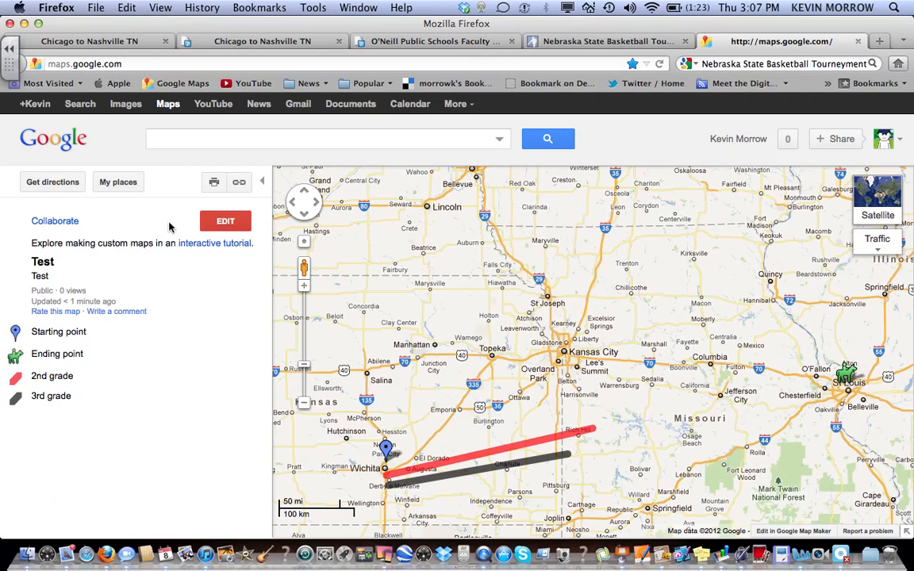
{"action": "left_click", "coordinate": [118, 182]}
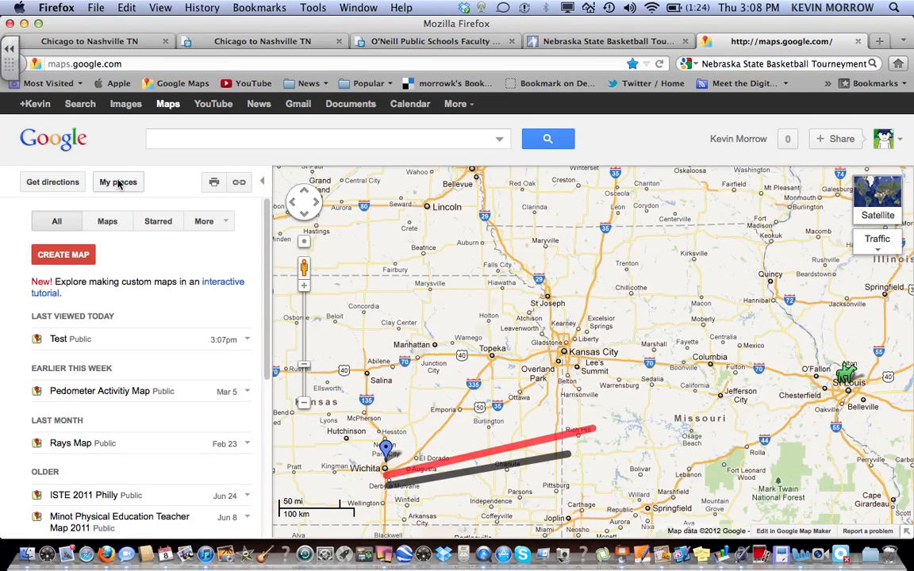
Load maps.google.com afresh and open the "Test" map from the saved places
{"action": "left_click", "coordinate": [132, 64]}
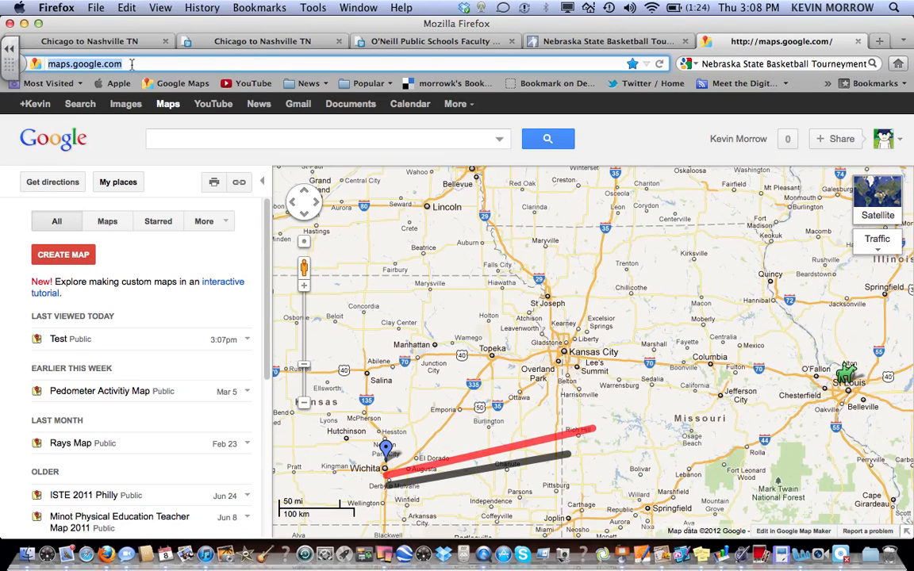
{"action": "key", "text": "Return"}
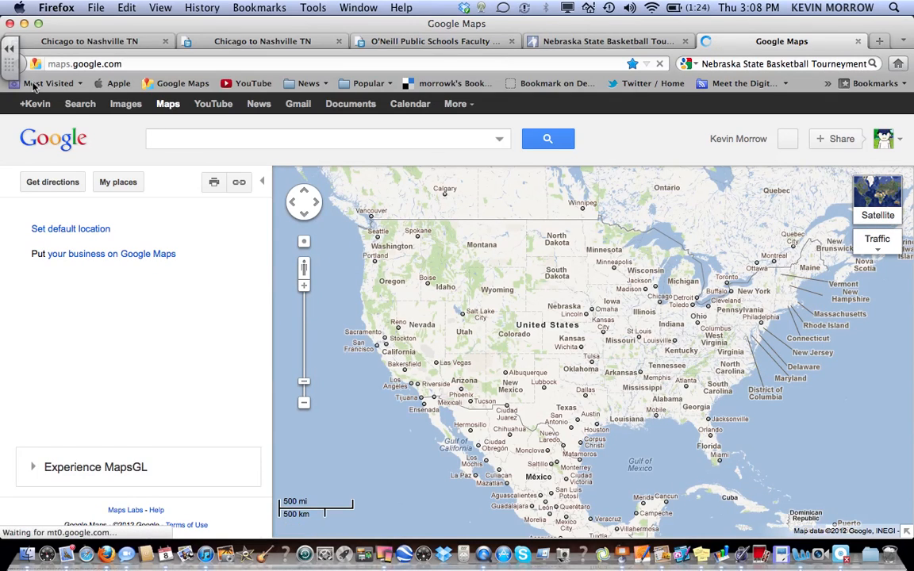
{"action": "left_click", "coordinate": [107, 184]}
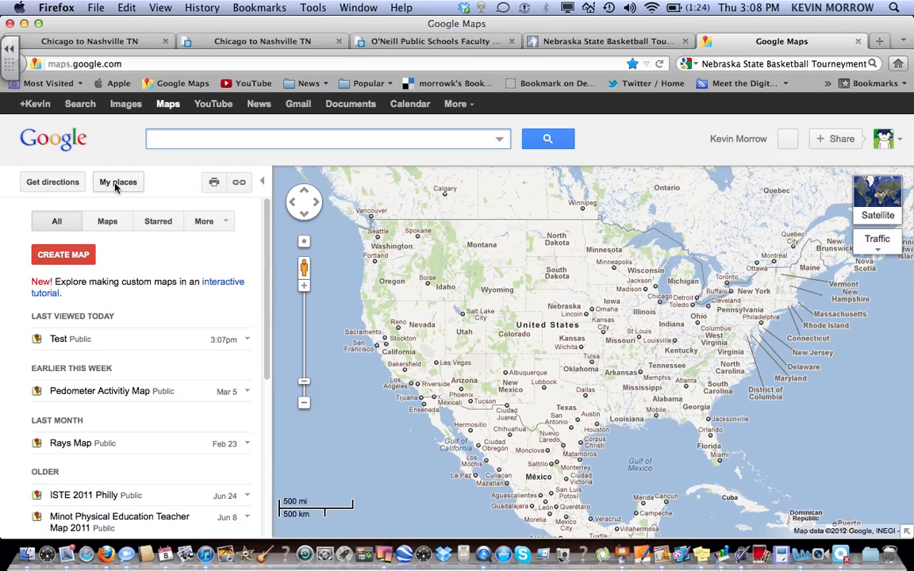
{"action": "left_click", "coordinate": [58, 341]}
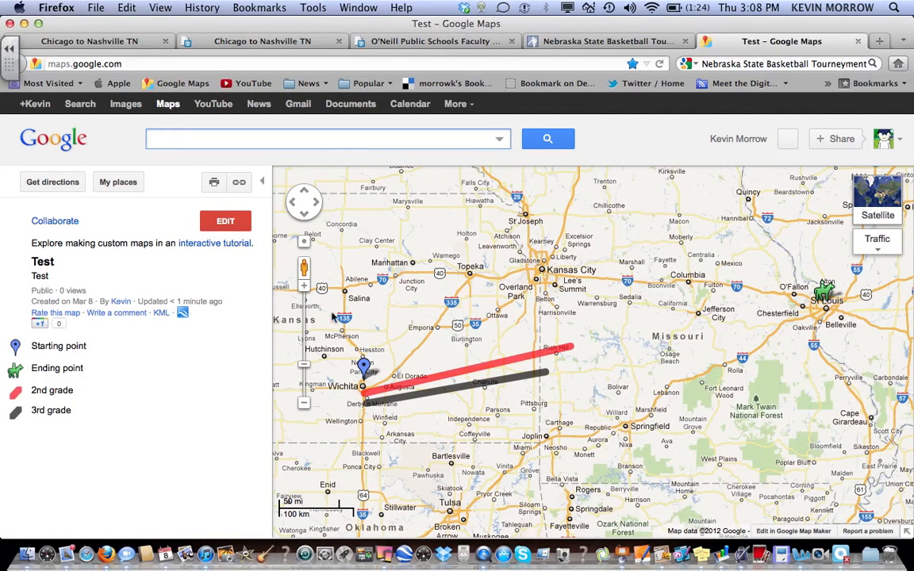
Show the map's sharing link and embed code, and open the customization preview for the embedded map
{"action": "left_click", "coordinate": [240, 183]}
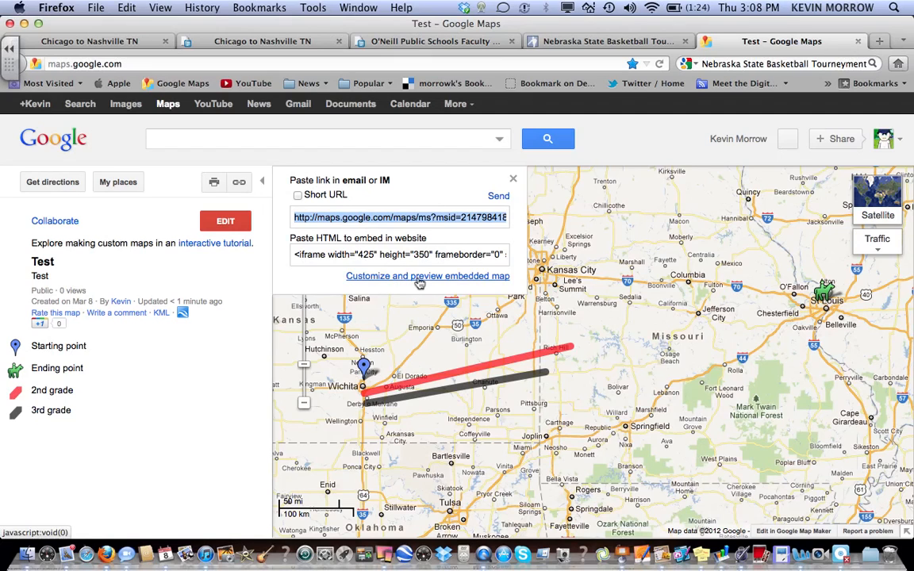
{"action": "left_click", "coordinate": [419, 277]}
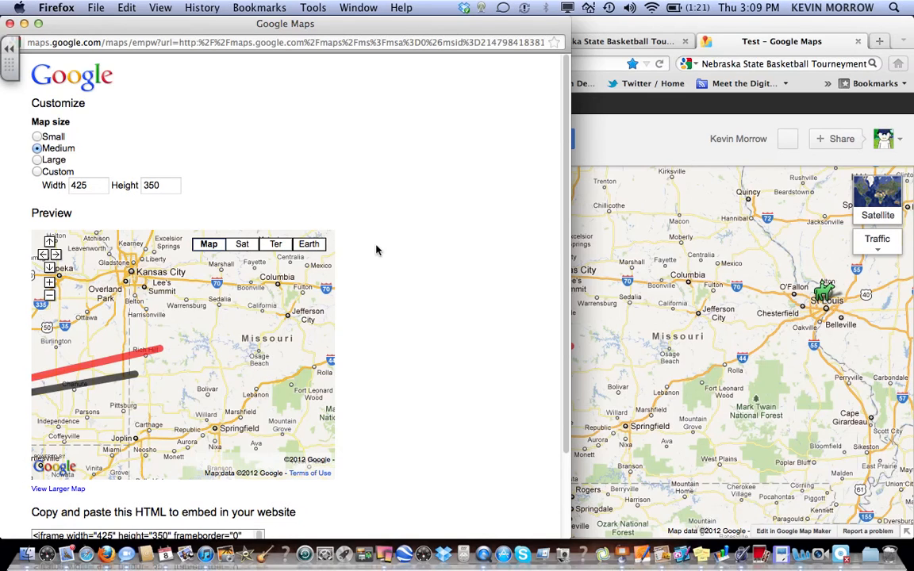
Copy the full embed HTML for the medium-size map, and close the customization preview and the link-sharing box
{"action": "scroll", "coordinate": [376, 250], "scroll_direction": "down", "scroll_amount": 3}
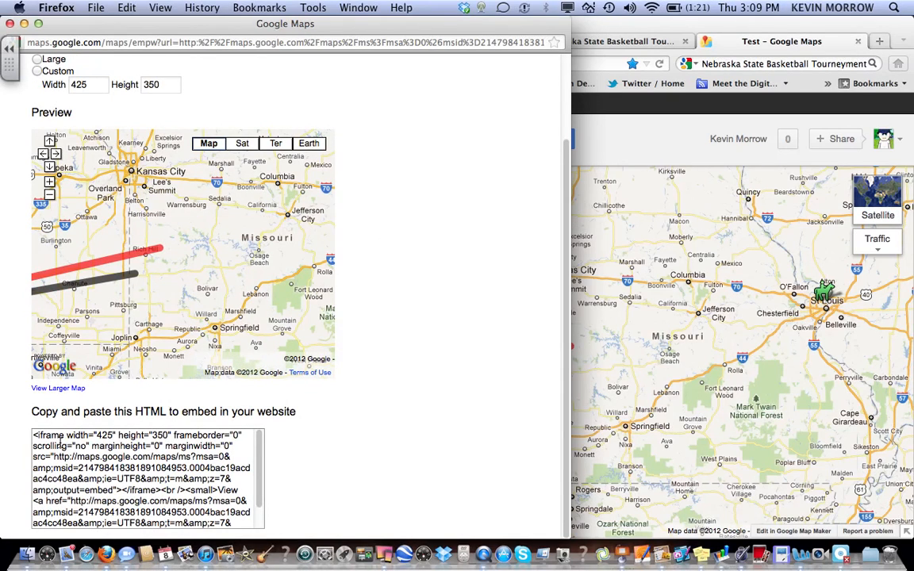
{"action": "left_click", "coordinate": [59, 443]}
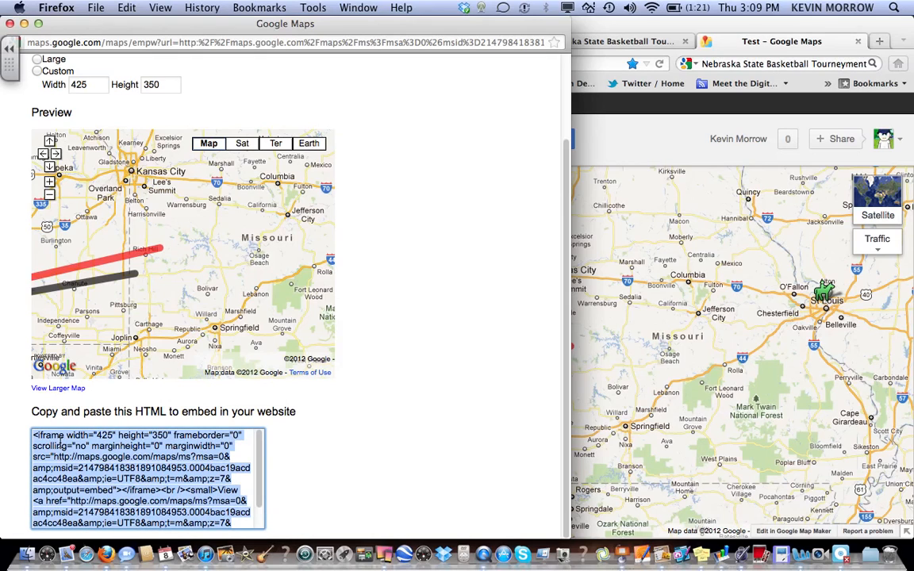
{"action": "right_click", "coordinate": [78, 452]}
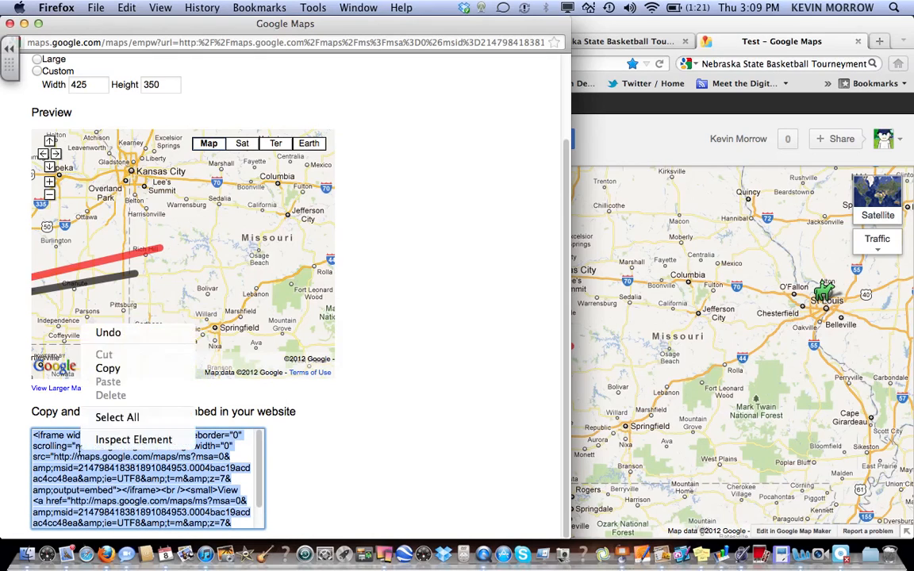
{"action": "left_click", "coordinate": [106, 369]}
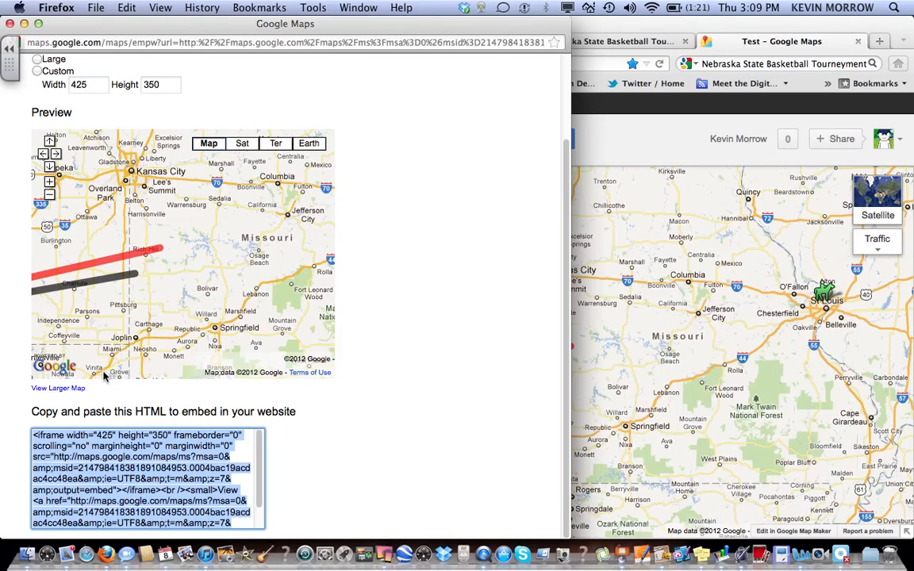
{"action": "left_click", "coordinate": [10, 24]}
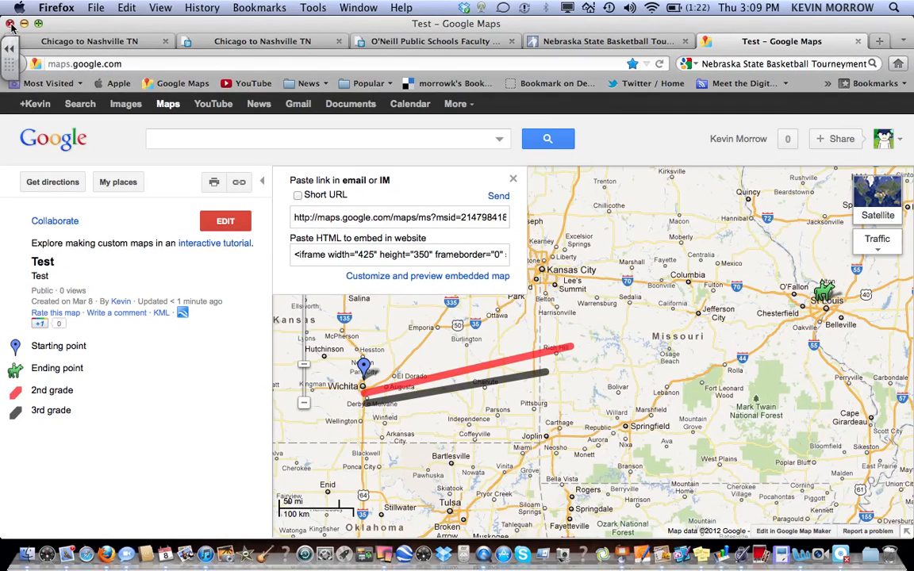
{"action": "left_click", "coordinate": [514, 183]}
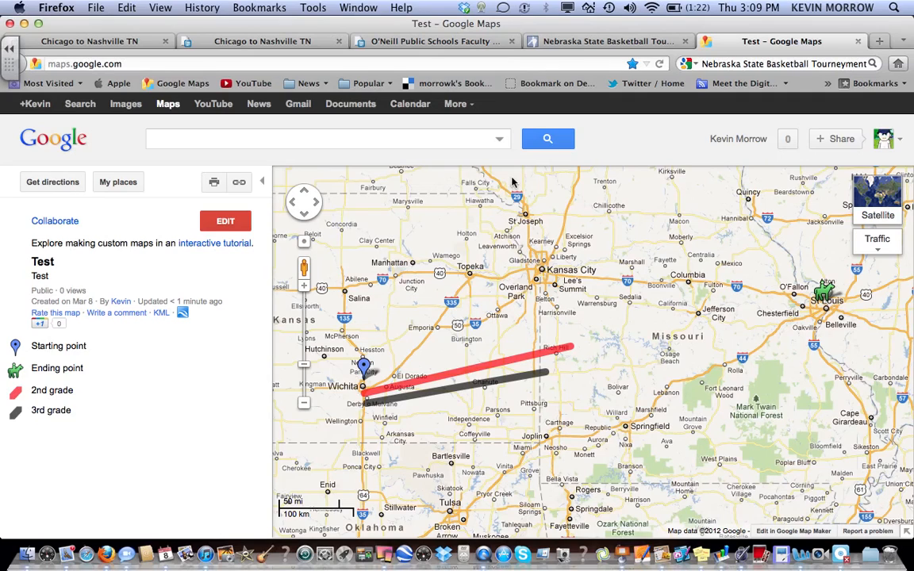